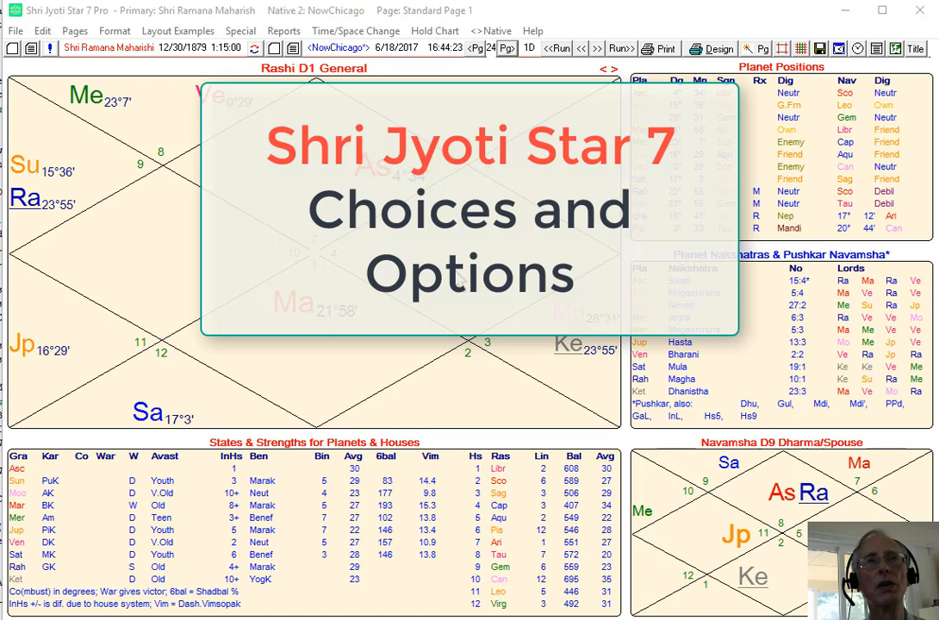
# Explore the Choices and Options dialog for the Rashi chart, trying the dialog font sizes and the home menu.
pyautogui.click(459, 247)
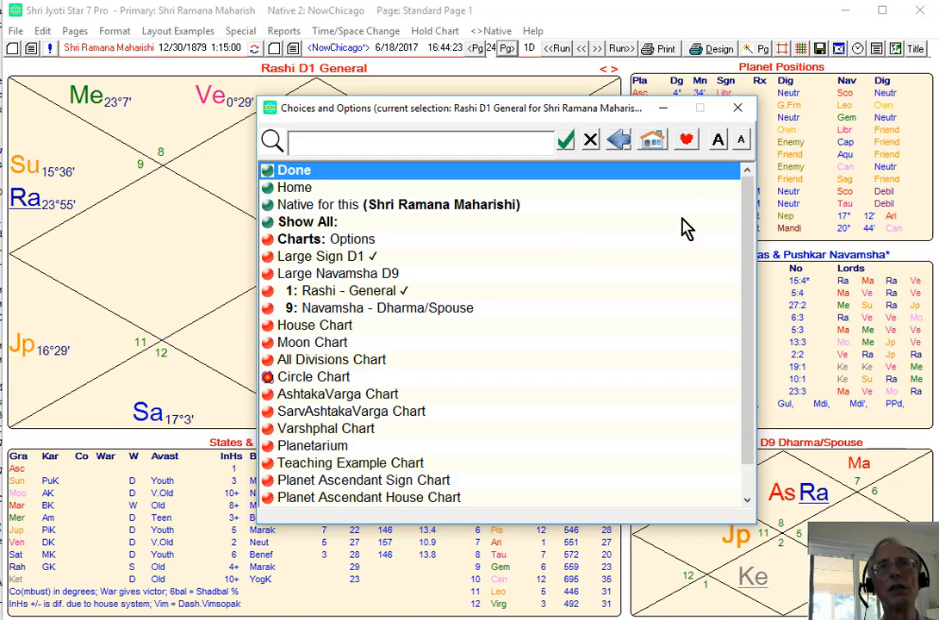
pyautogui.click(742, 141)
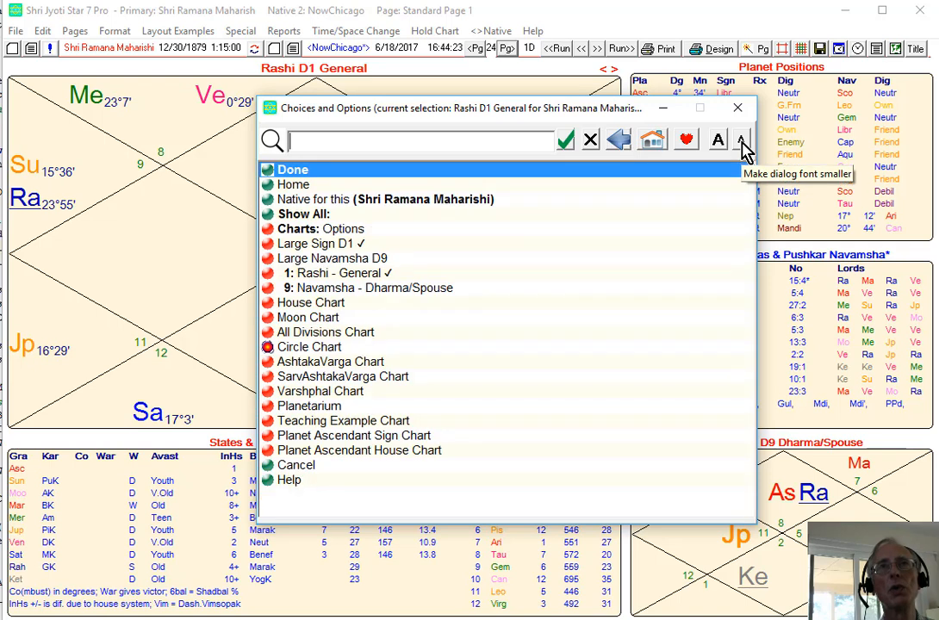
pyautogui.click(715, 144)
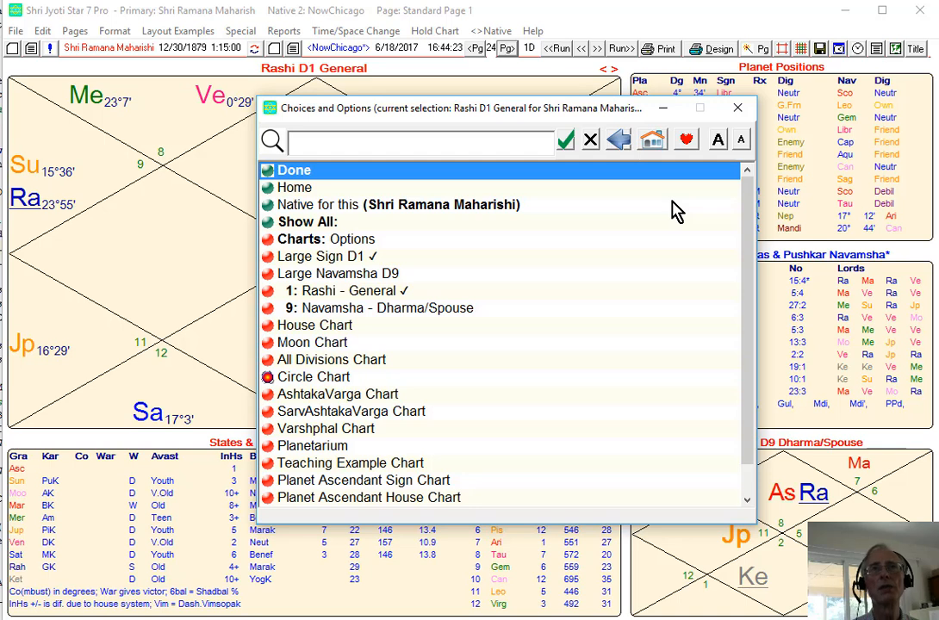
pyautogui.click(655, 143)
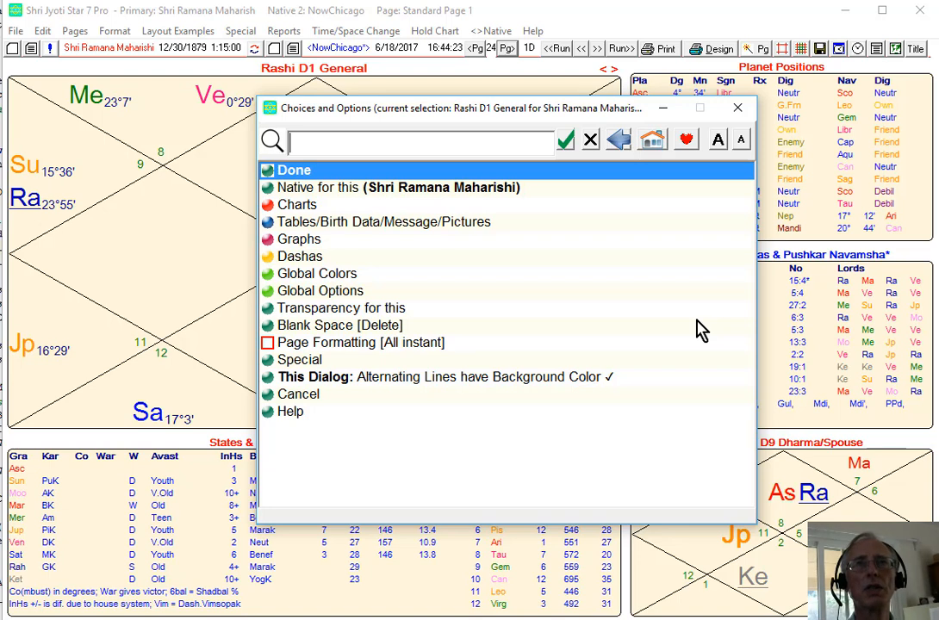
pyautogui.click(738, 107)
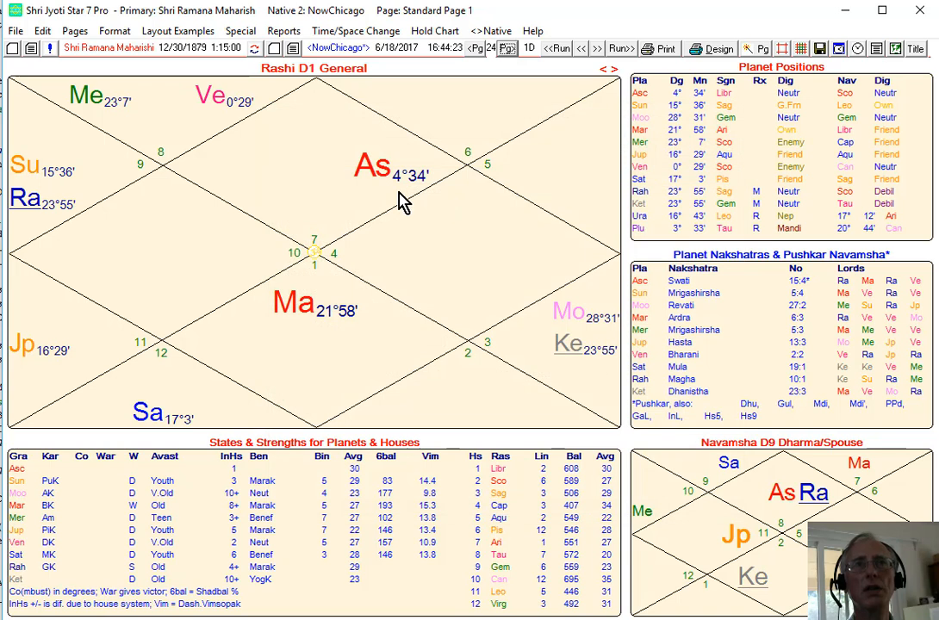
# Change the Rashi D1 chart's style to South.
pyautogui.click(440, 201)
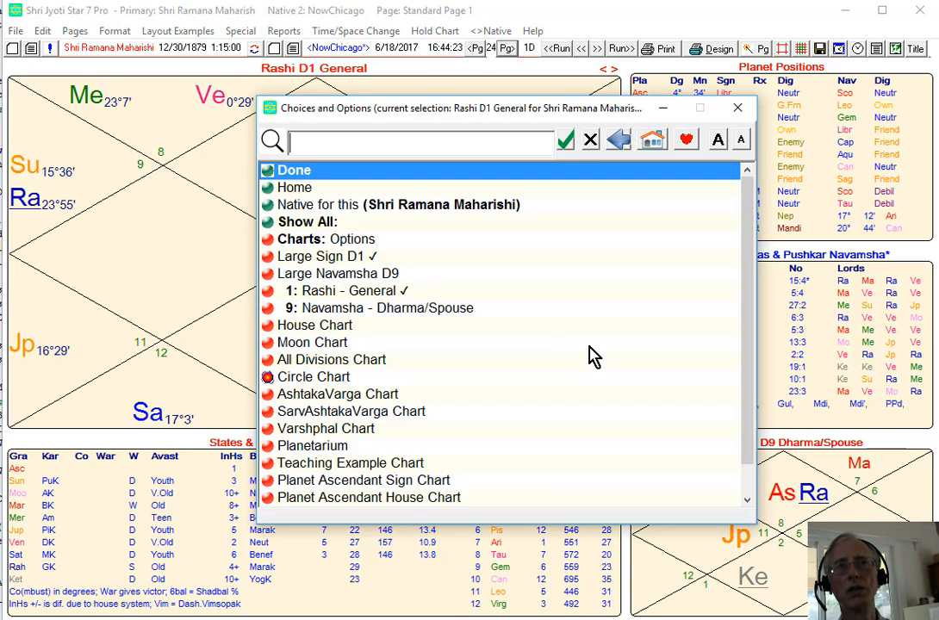
pyautogui.click(658, 143)
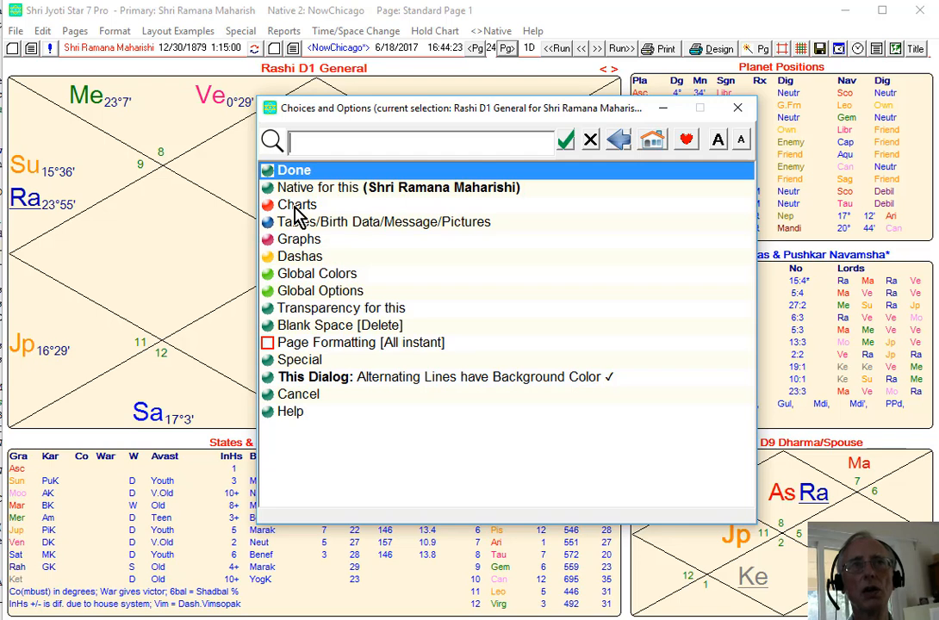
pyautogui.click(296, 207)
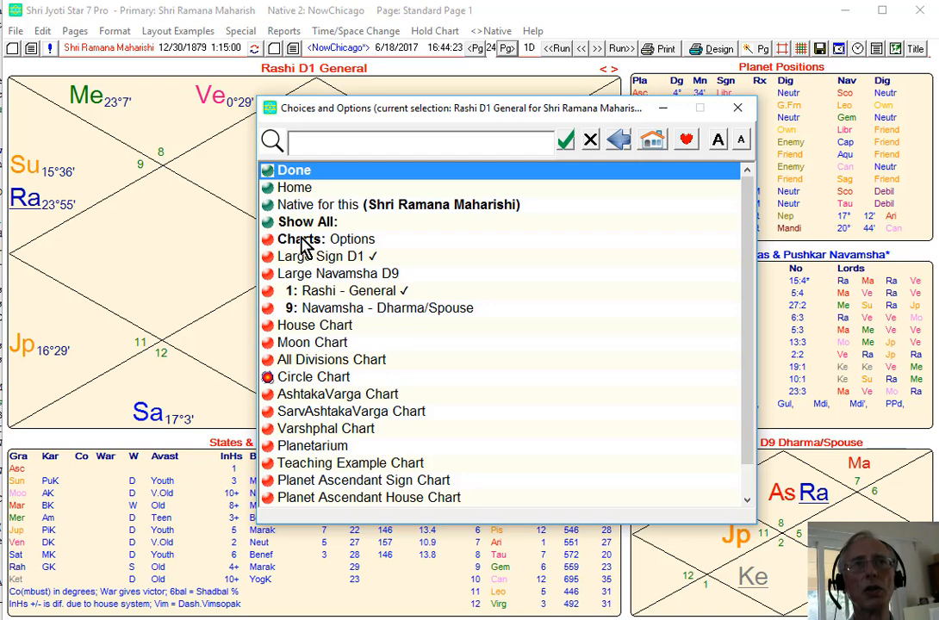
pyautogui.click(355, 241)
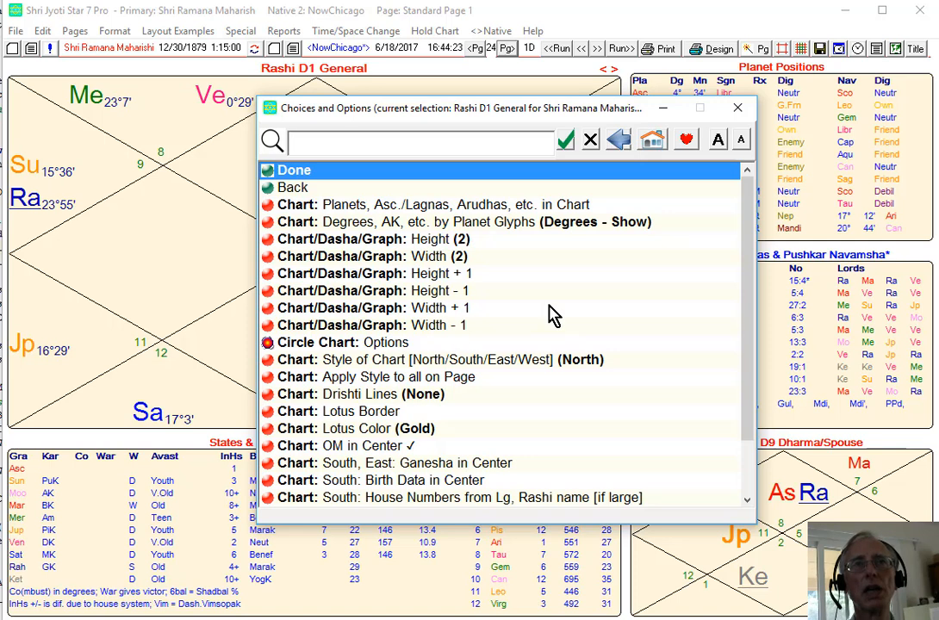
pyautogui.click(581, 370)
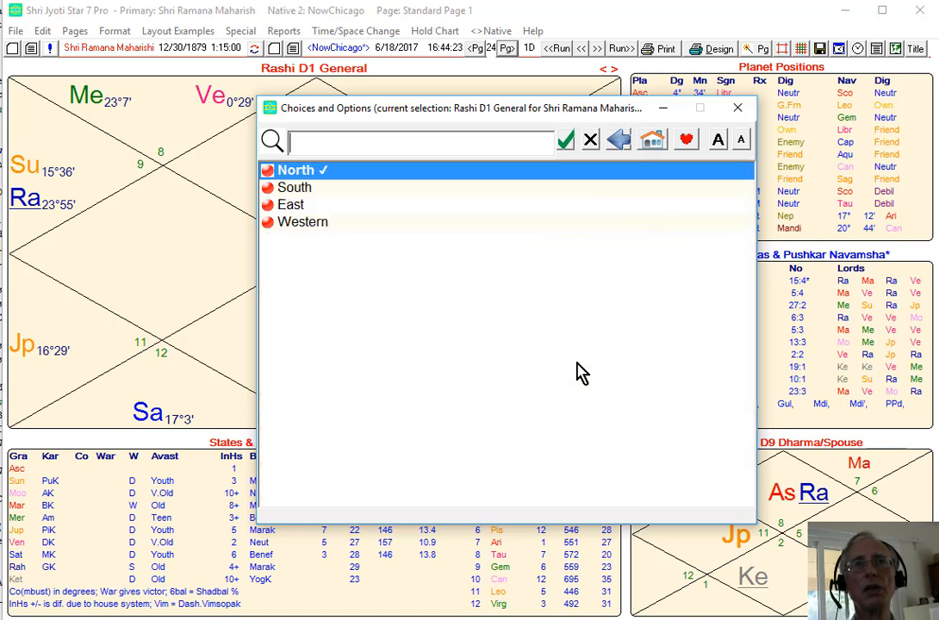
pyautogui.click(313, 189)
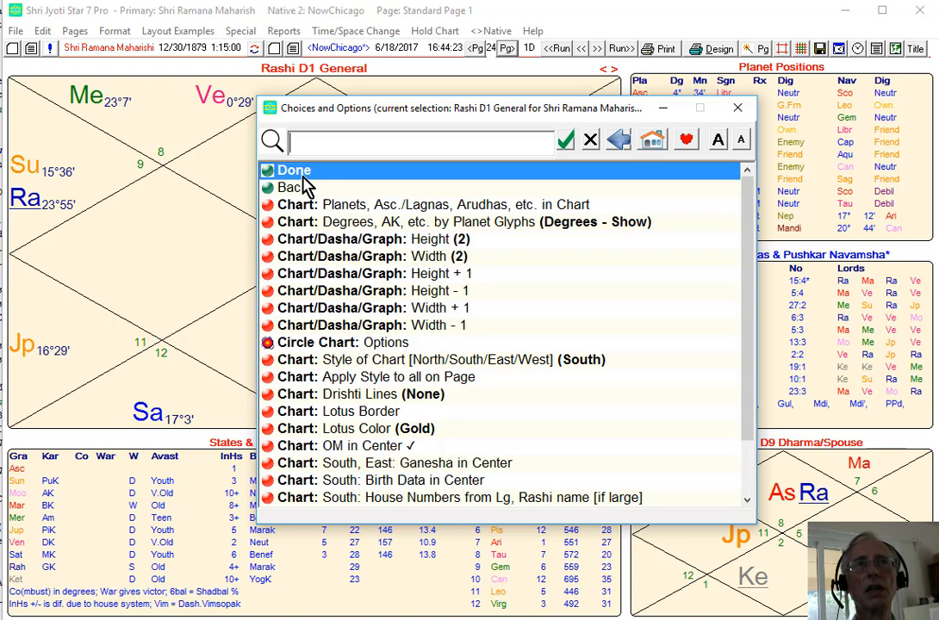
pyautogui.click(301, 173)
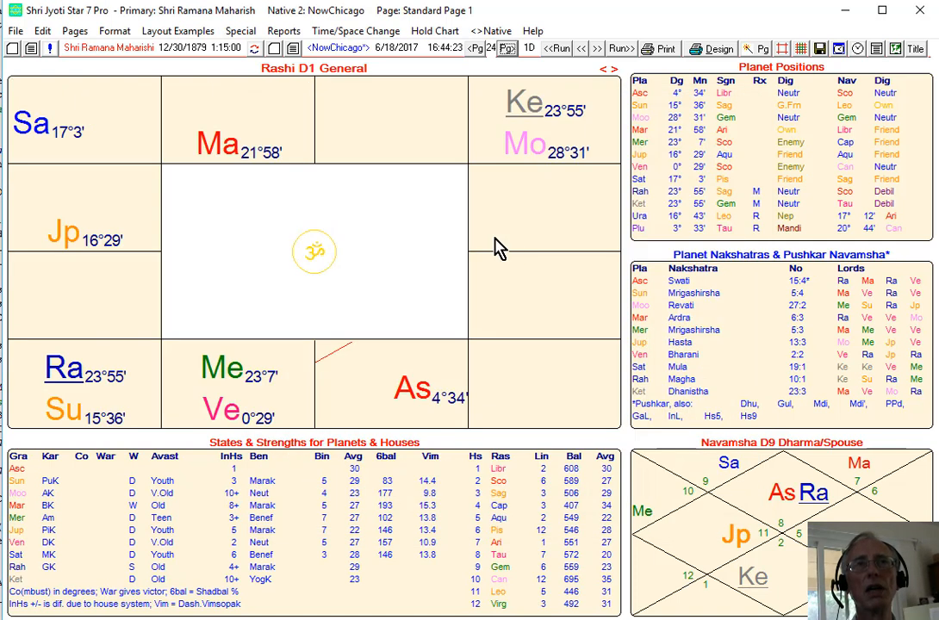
# Review the dasha options for the chart, including which planet the dasha is calculated from.
pyautogui.click(512, 252)
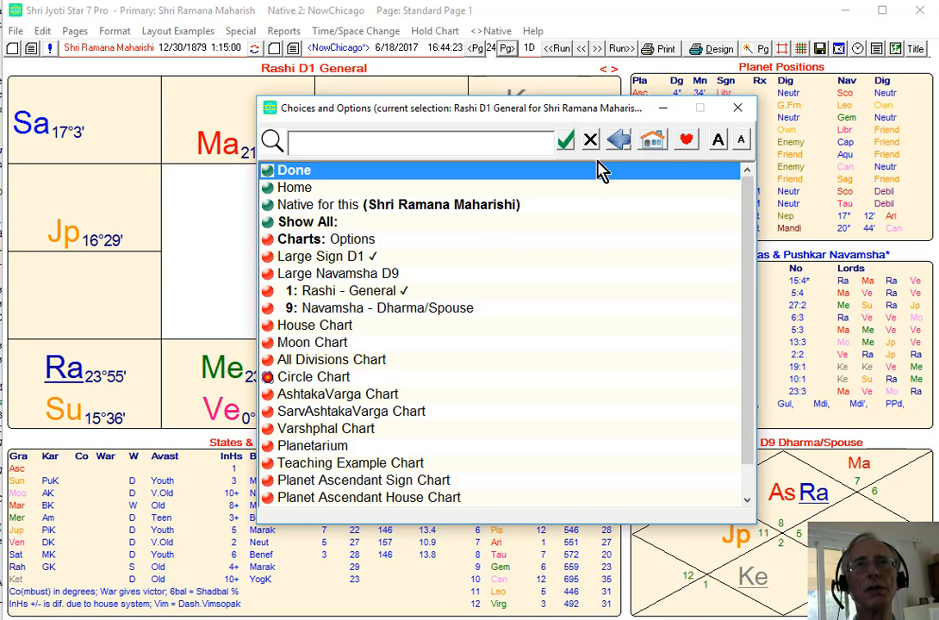
pyautogui.click(653, 143)
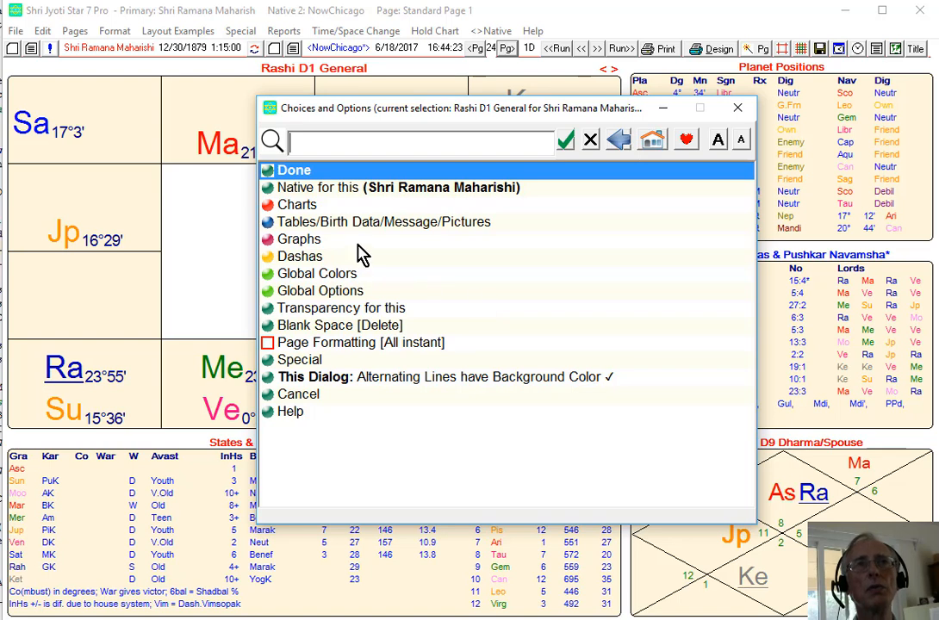
pyautogui.click(310, 258)
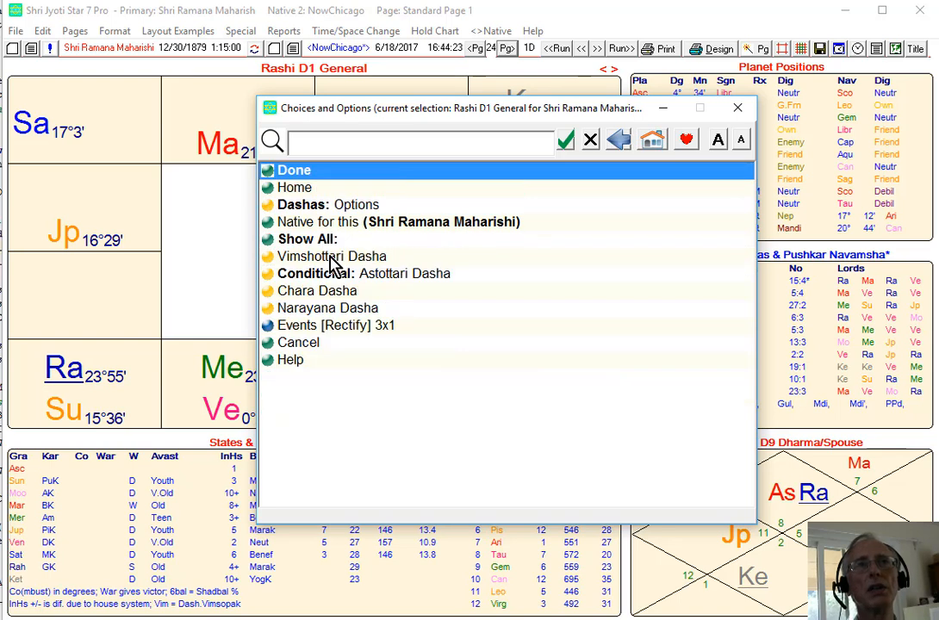
pyautogui.click(357, 206)
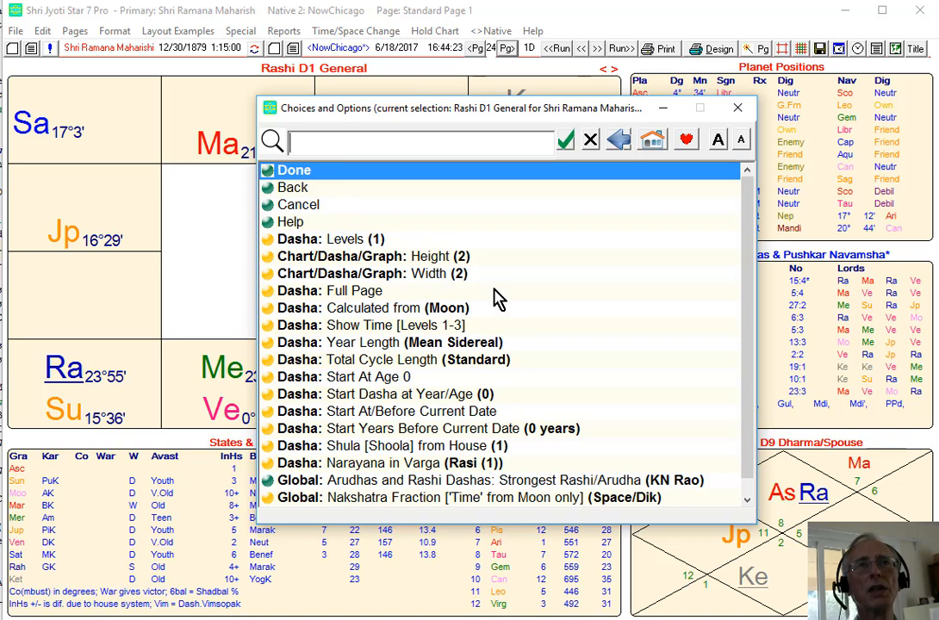
pyautogui.click(438, 308)
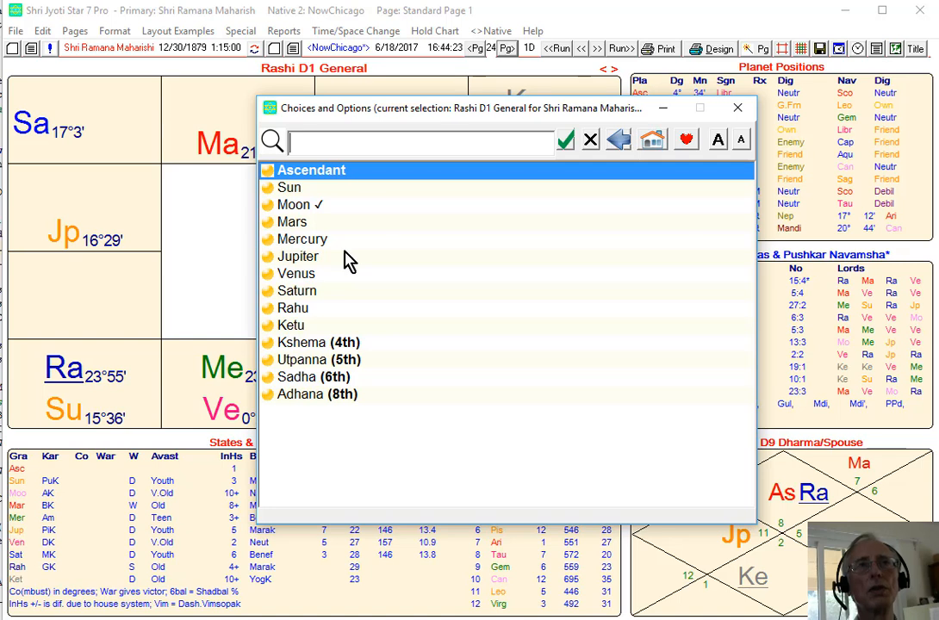
pyautogui.click(620, 141)
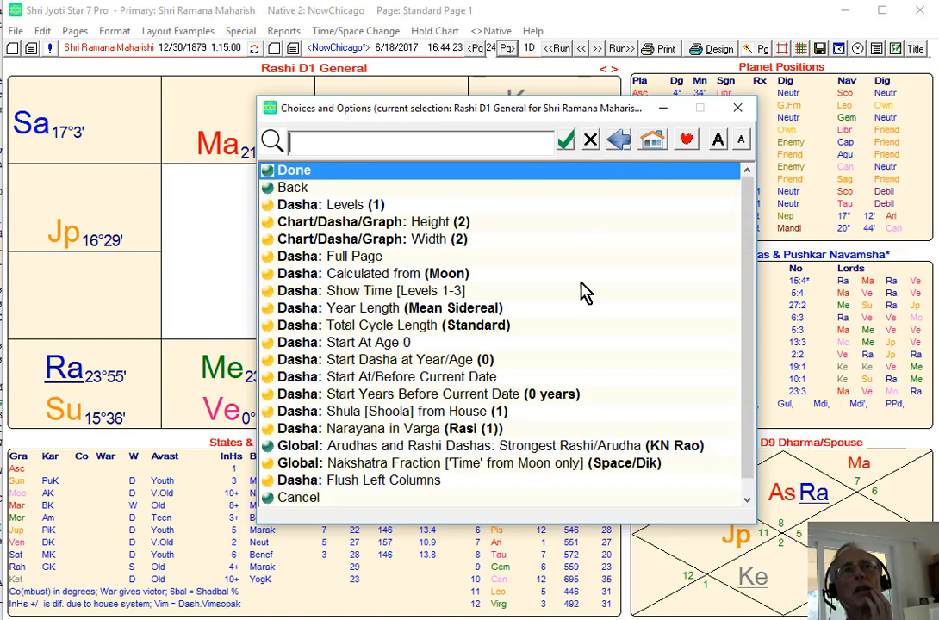
pyautogui.click(739, 110)
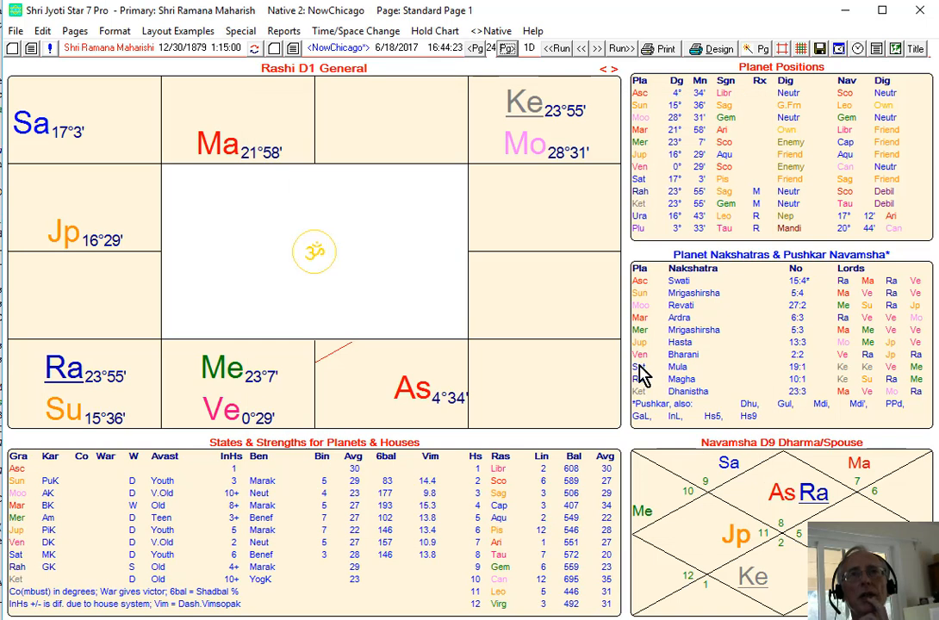
# Replace the Planet Nakshatras table with a Vimshottari Dasha table.
pyautogui.click(737, 325)
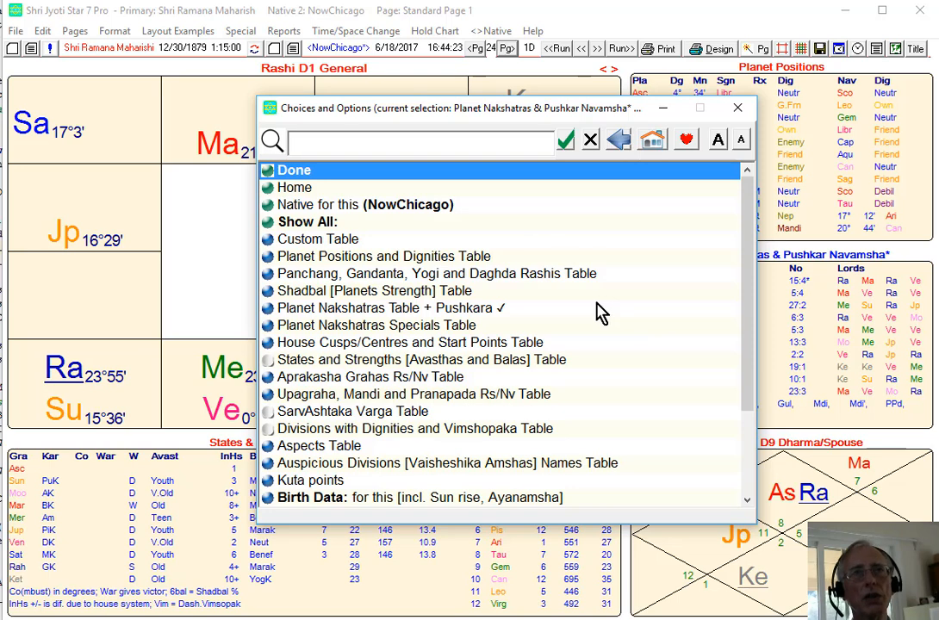
pyautogui.click(654, 143)
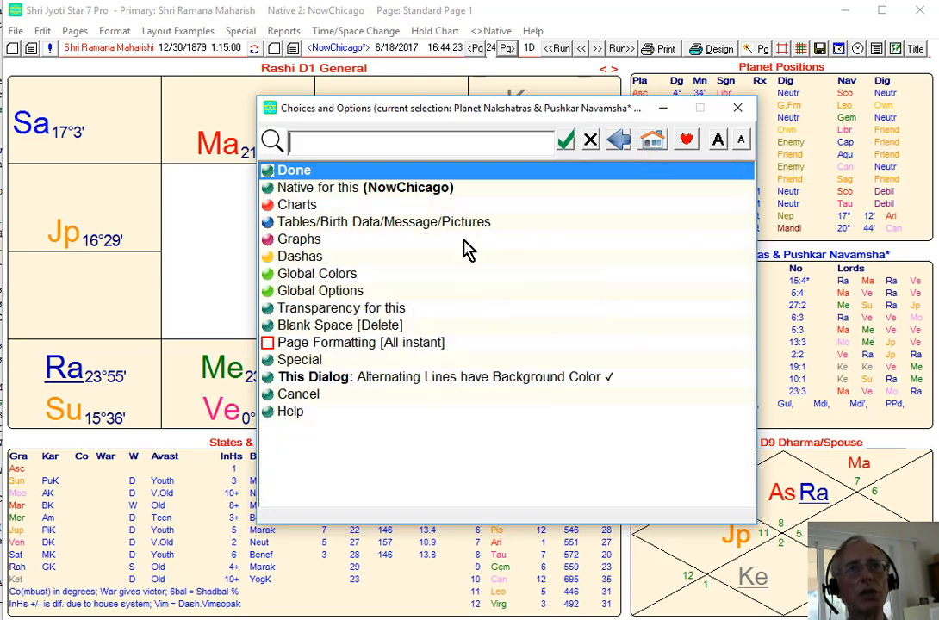
pyautogui.click(274, 256)
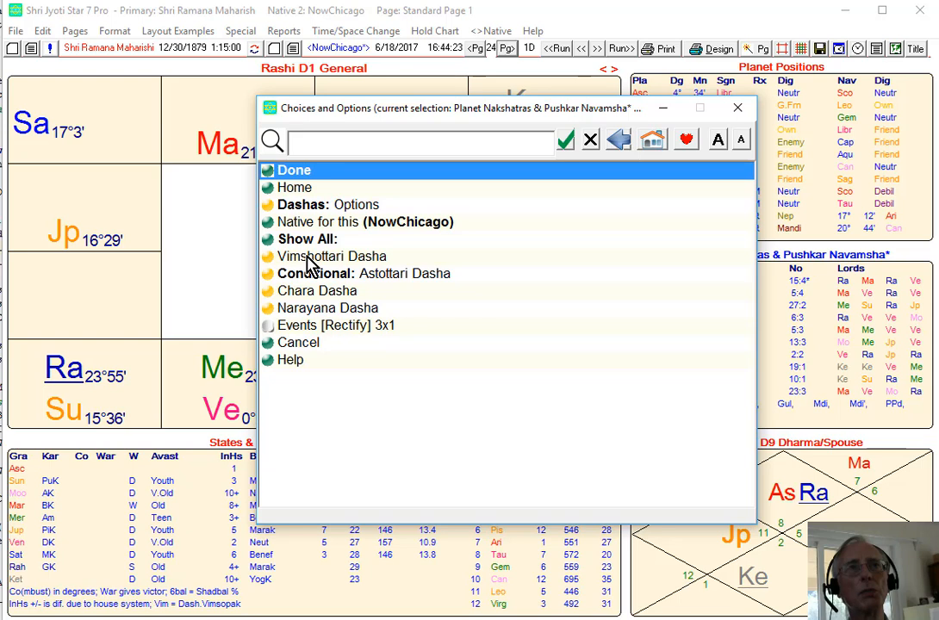
pyautogui.click(307, 255)
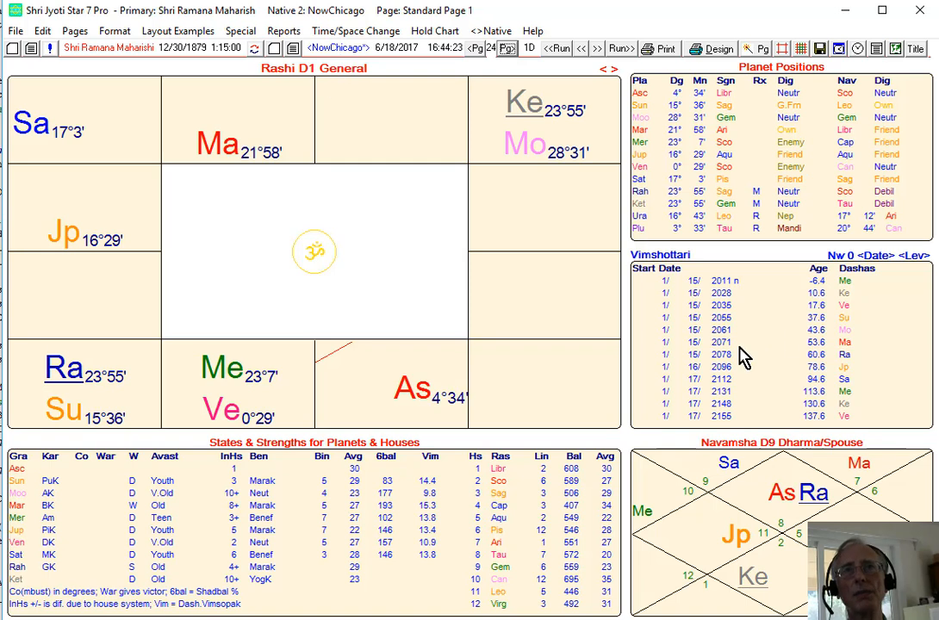
# Set the Vimshottari dasha's native to Shri Ramana Maharishi.
pyautogui.click(791, 341)
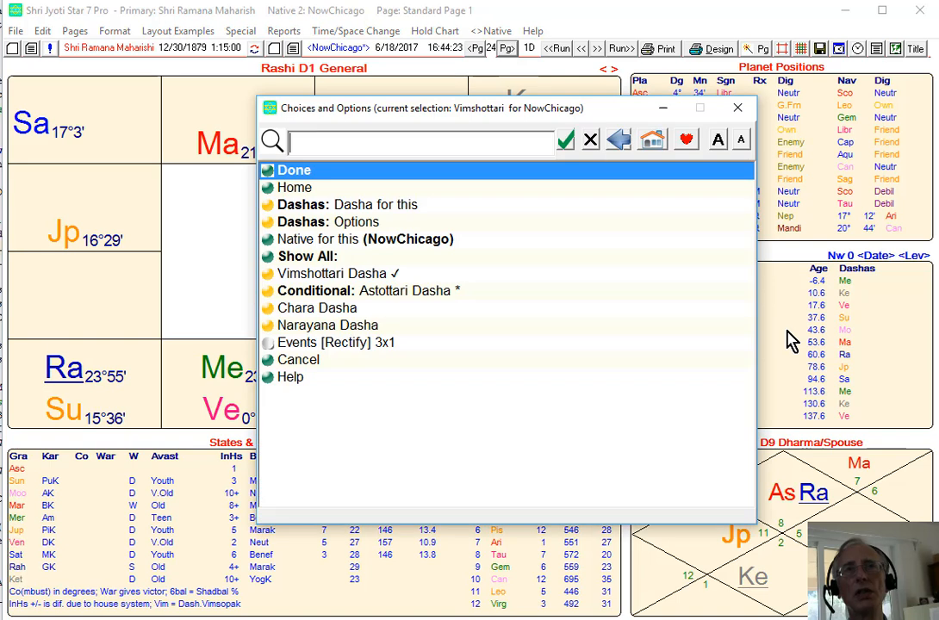
pyautogui.click(390, 239)
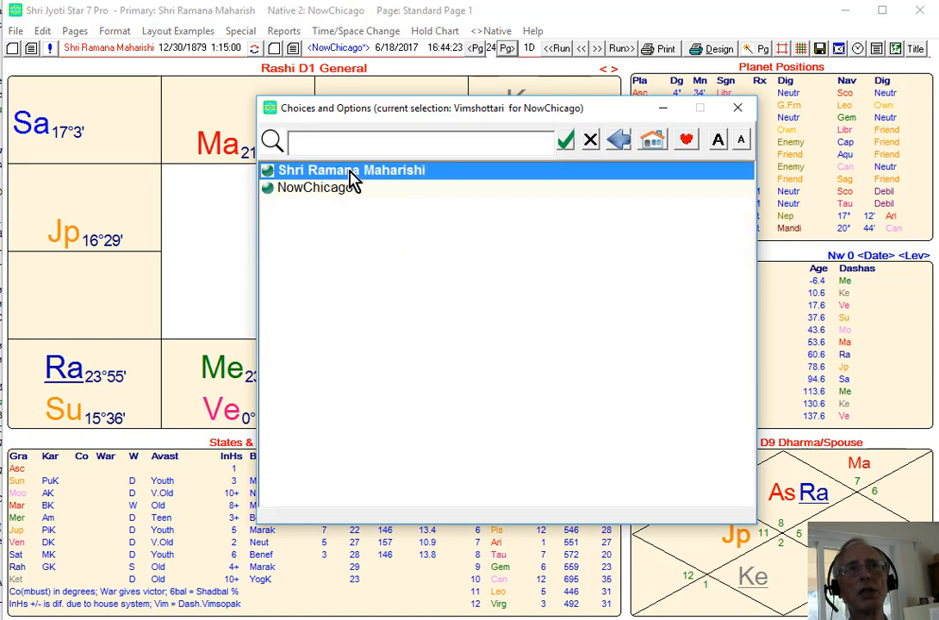
pyautogui.click(350, 171)
pyautogui.click(347, 173)
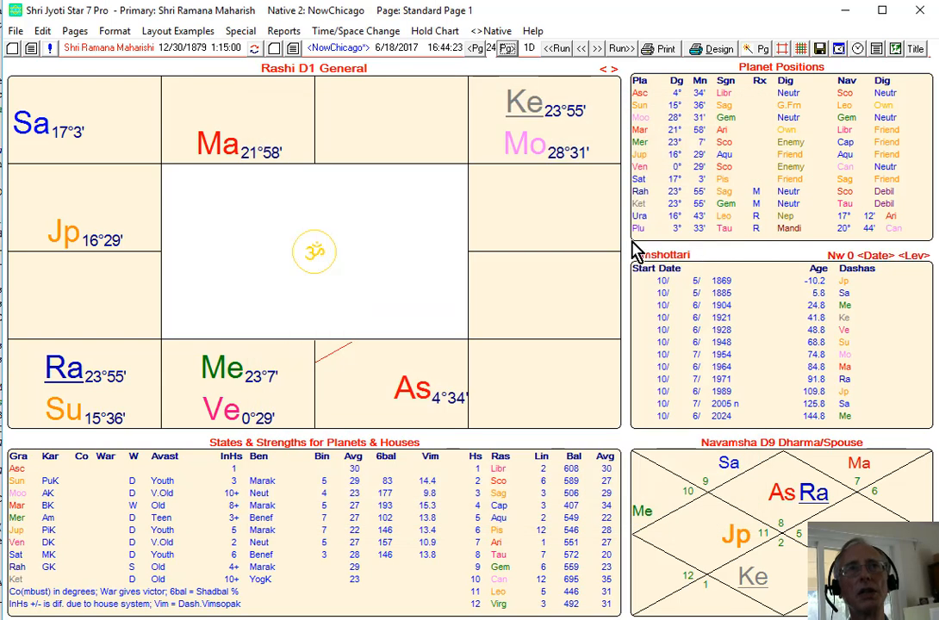
# Browse the list of dasha types available for the Vimshottari table.
pyautogui.click(685, 321)
pyautogui.click(652, 377)
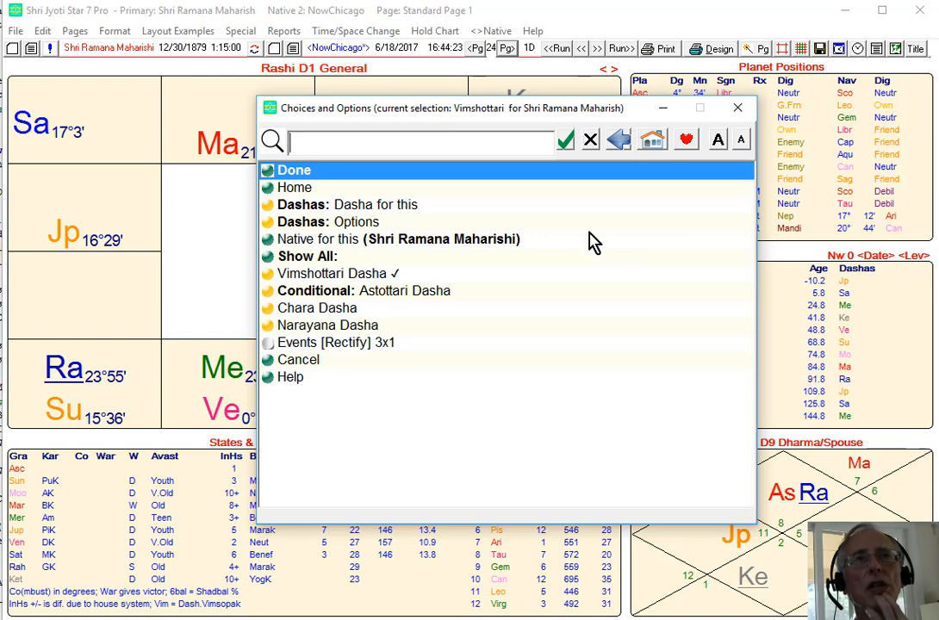
pyautogui.click(371, 208)
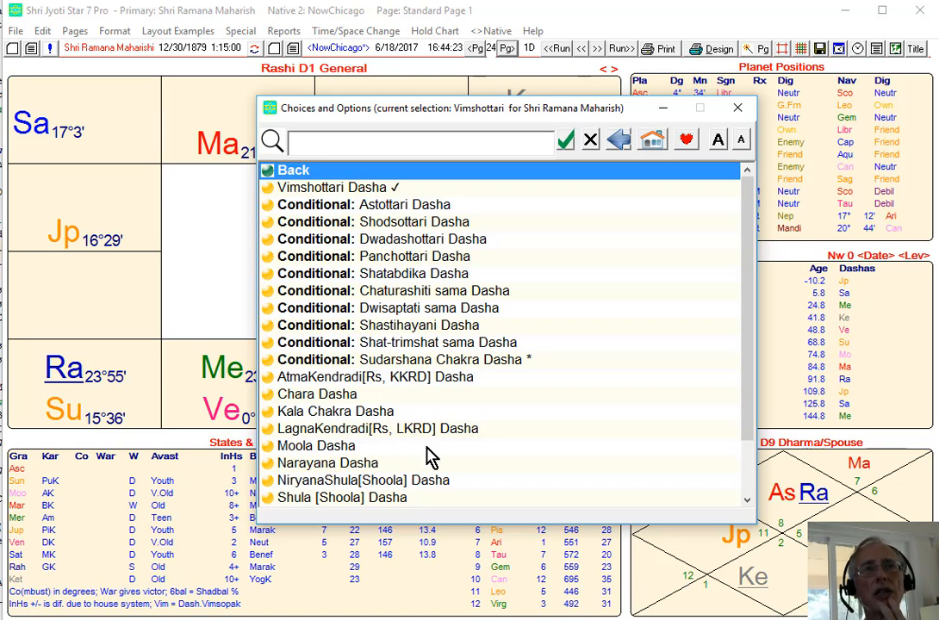
pyautogui.scroll(-1, 513, 503)
pyautogui.scroll(1, 513, 503)
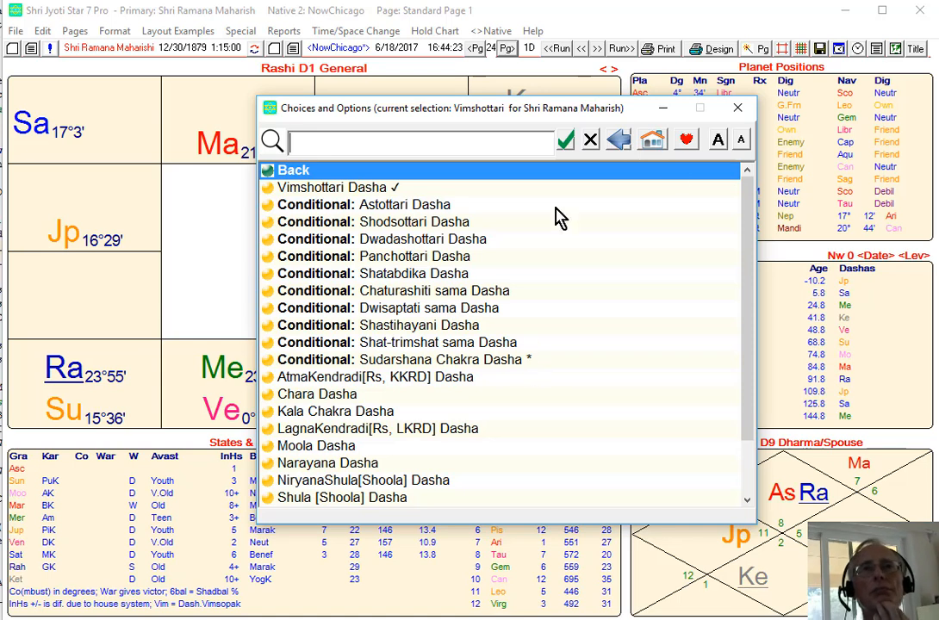
# Review the global color scheme choices and the Dignity (Traffic Light) set in Edit Colors, cancelling without changes.
pyautogui.click(653, 143)
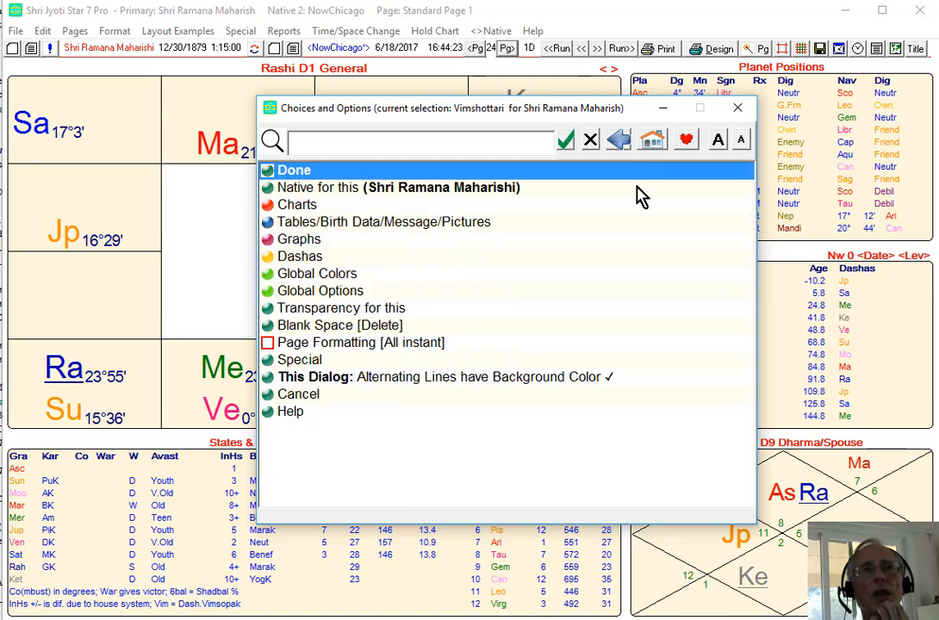
pyautogui.click(342, 278)
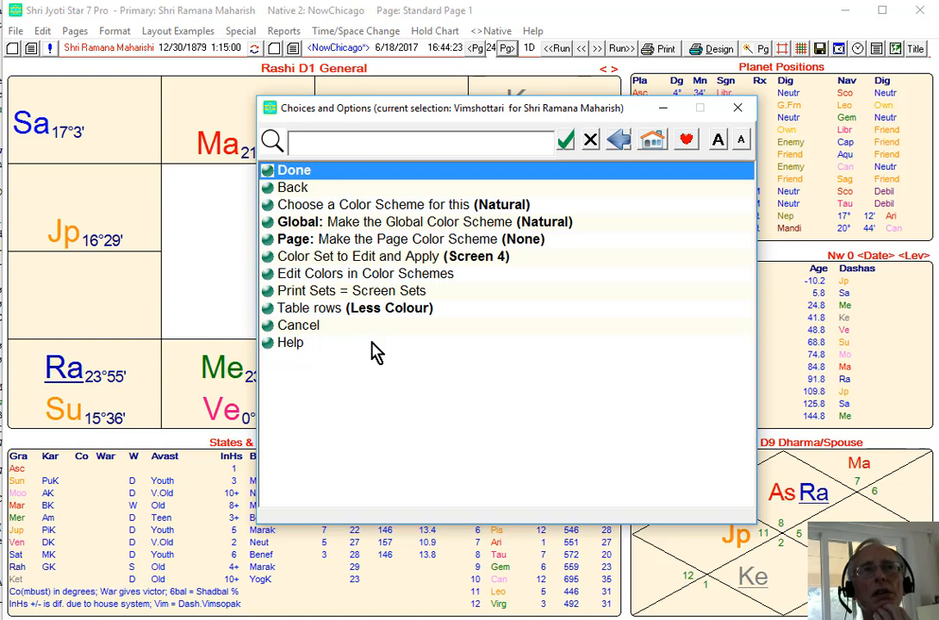
pyautogui.click(461, 207)
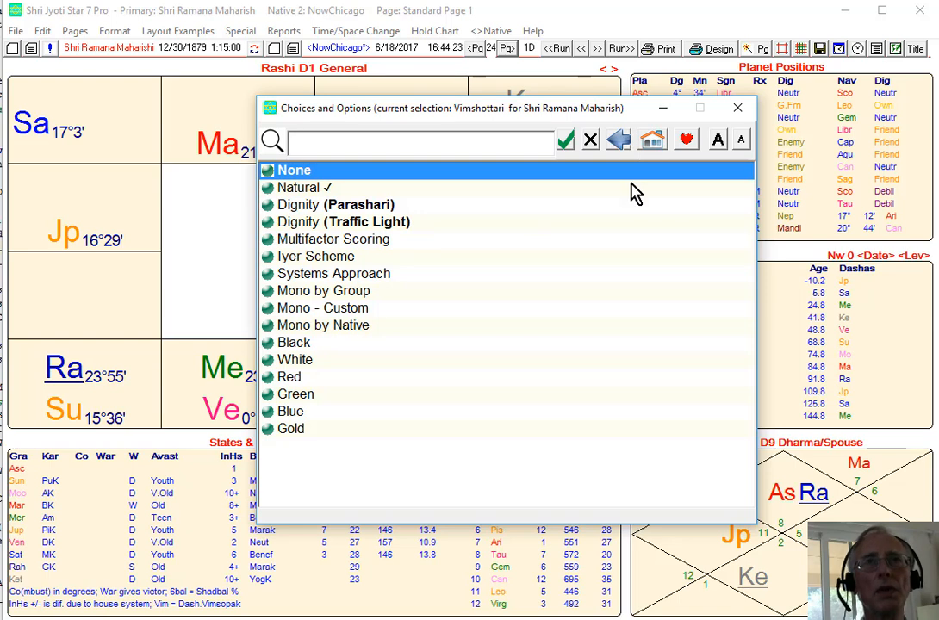
pyautogui.click(620, 142)
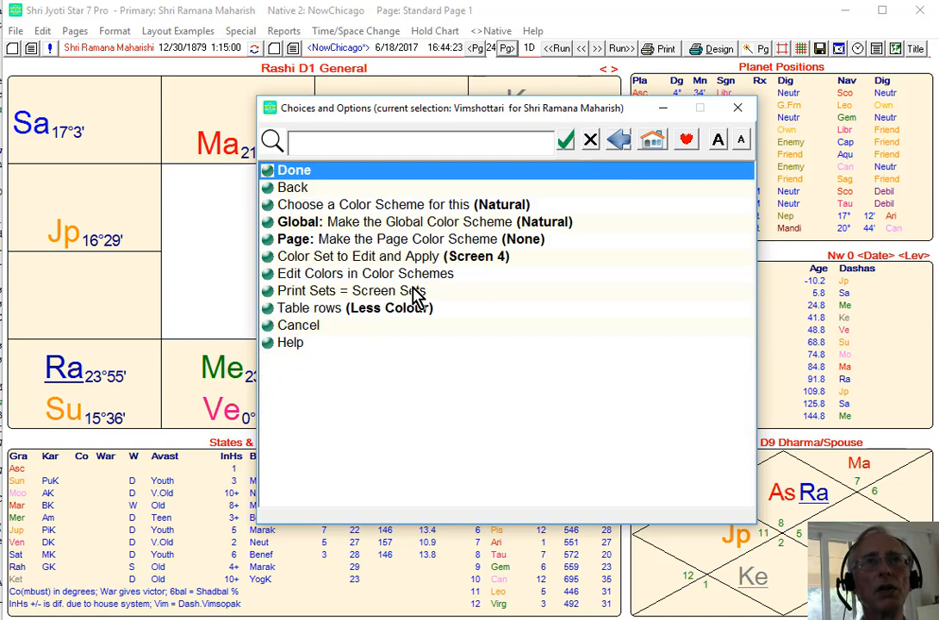
pyautogui.click(343, 278)
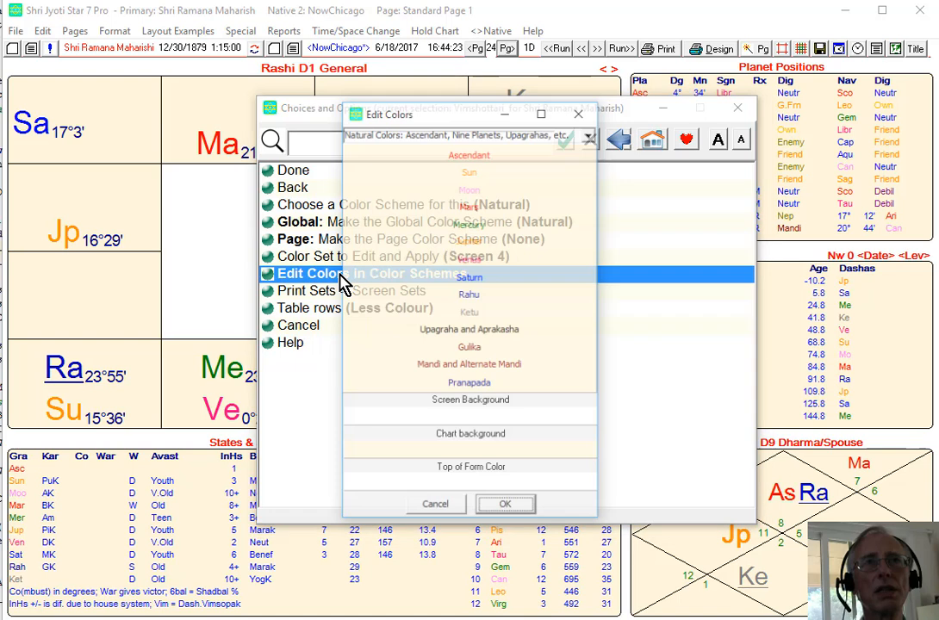
pyautogui.click(590, 136)
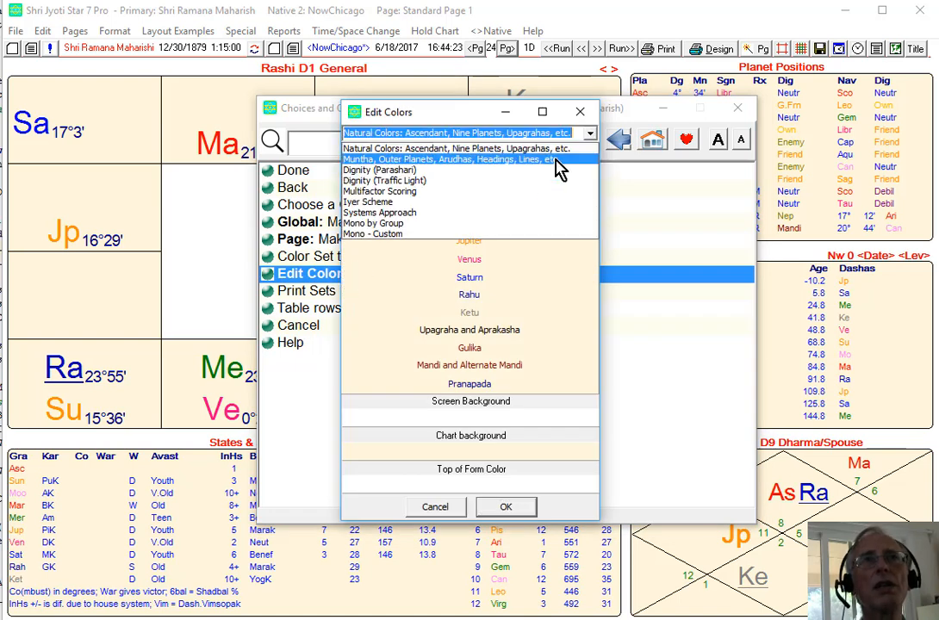
pyautogui.click(542, 181)
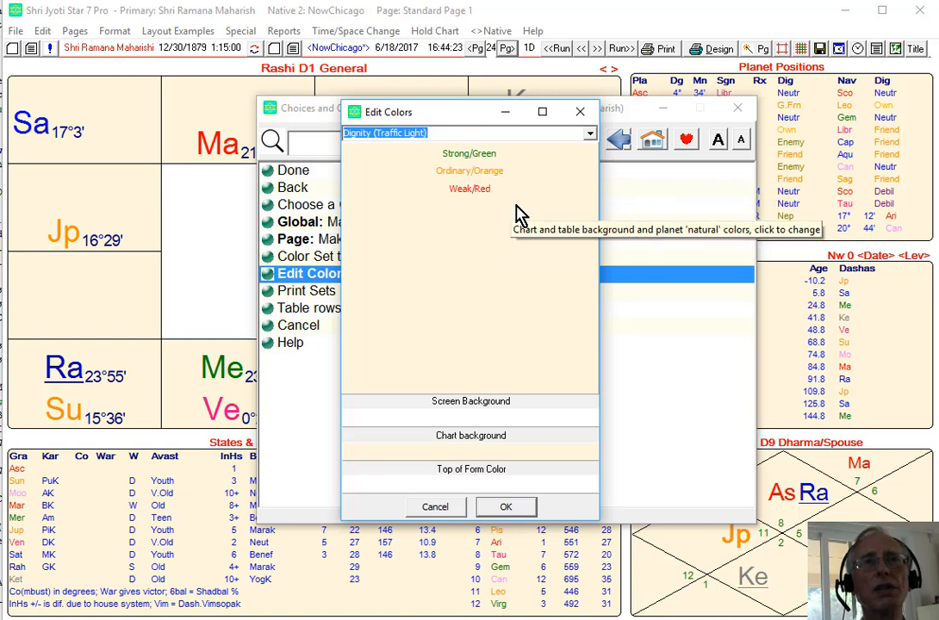
pyautogui.click(444, 510)
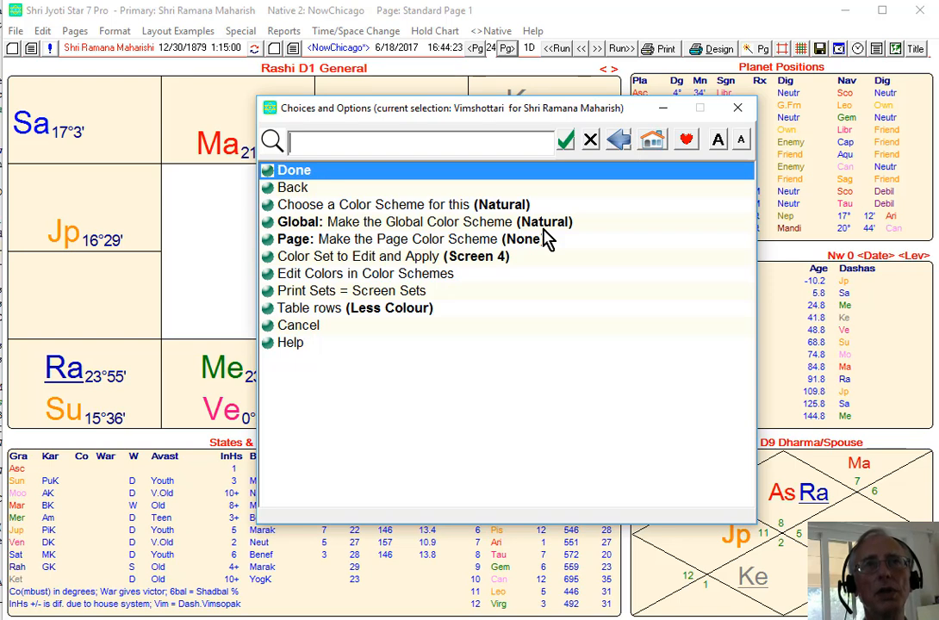
# Set the global ayanamsha to Chitrapaksa.
pyautogui.click(652, 143)
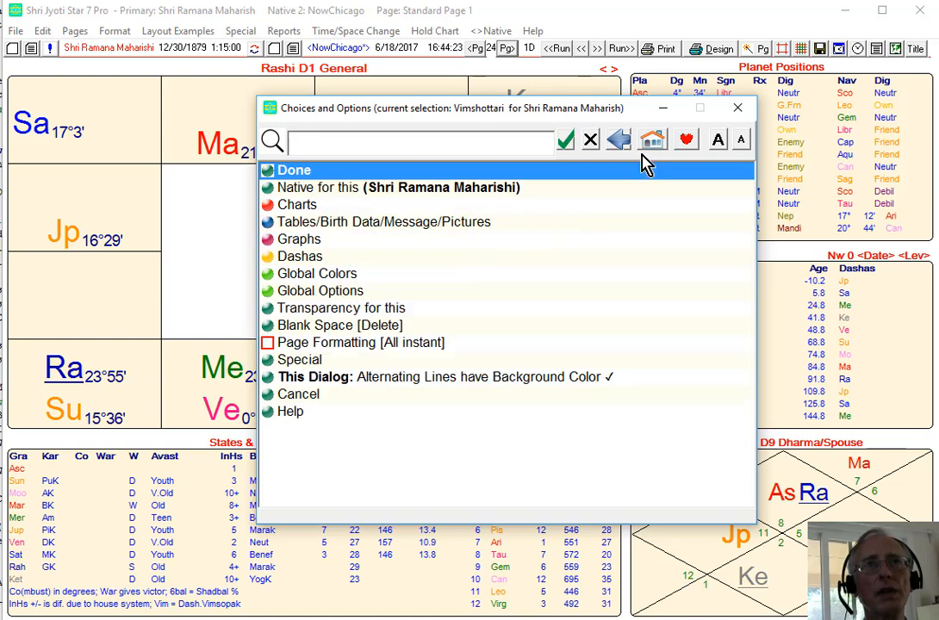
pyautogui.click(334, 296)
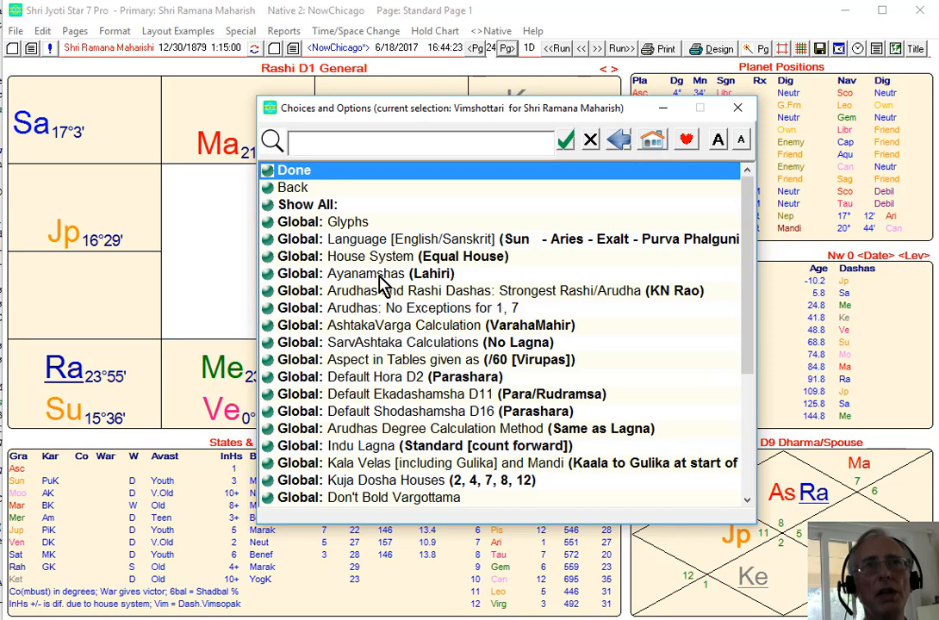
pyautogui.click(446, 275)
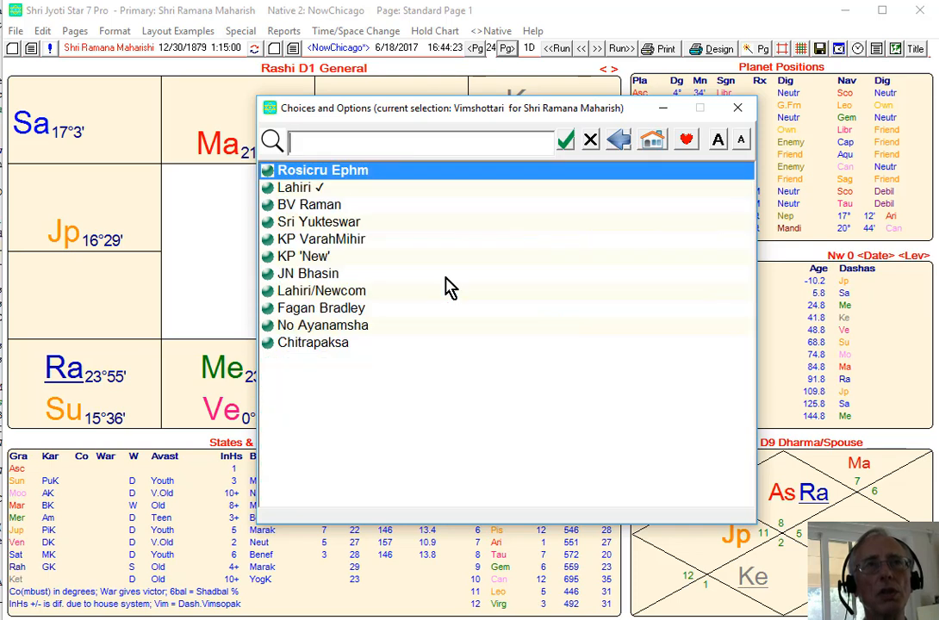
pyautogui.click(312, 343)
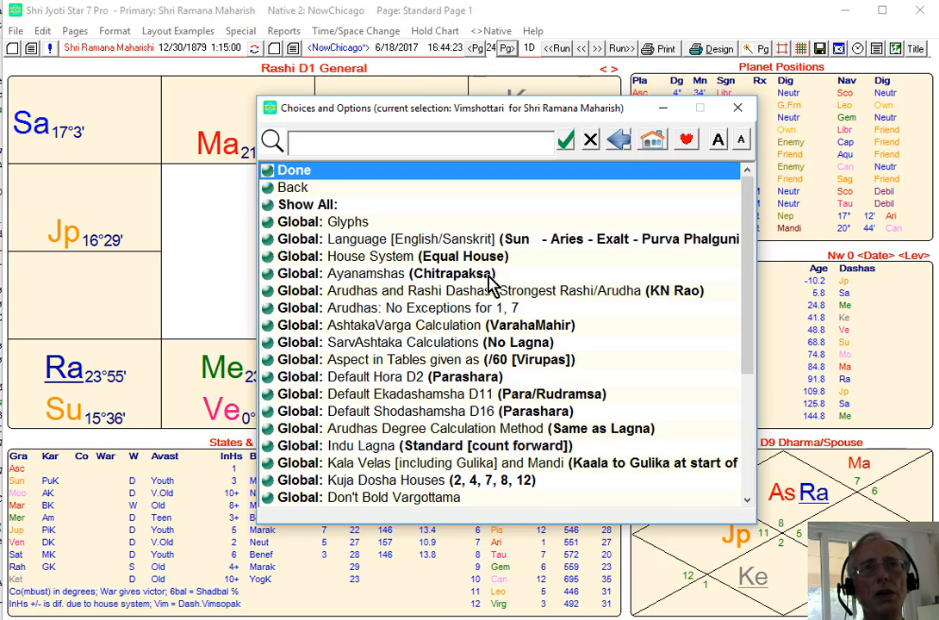
# Browse the global options, toggling the AshtakaVarga calculation to Parashara and back to VarahaMahir.
pyautogui.click(550, 328)
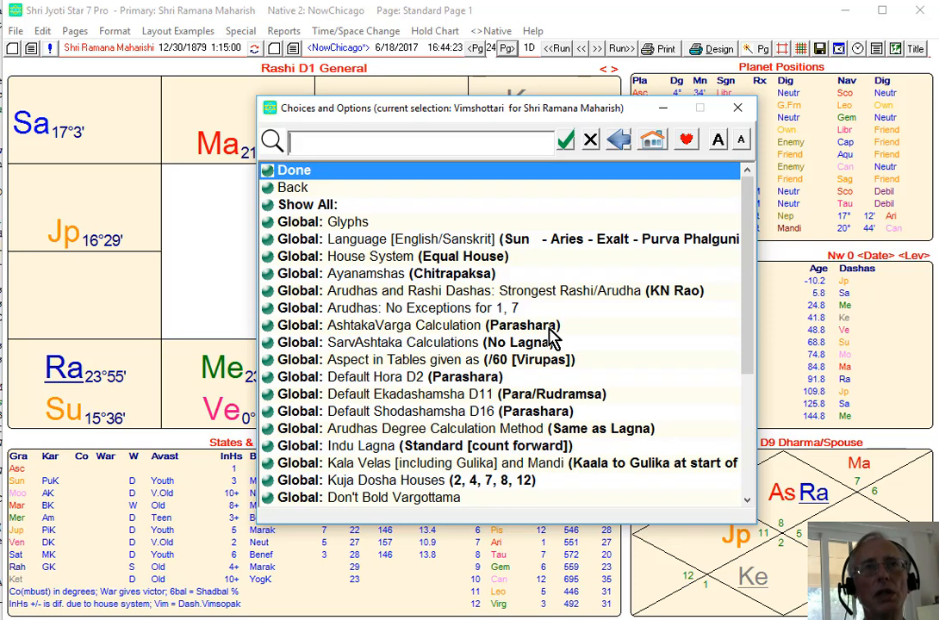
pyautogui.click(549, 328)
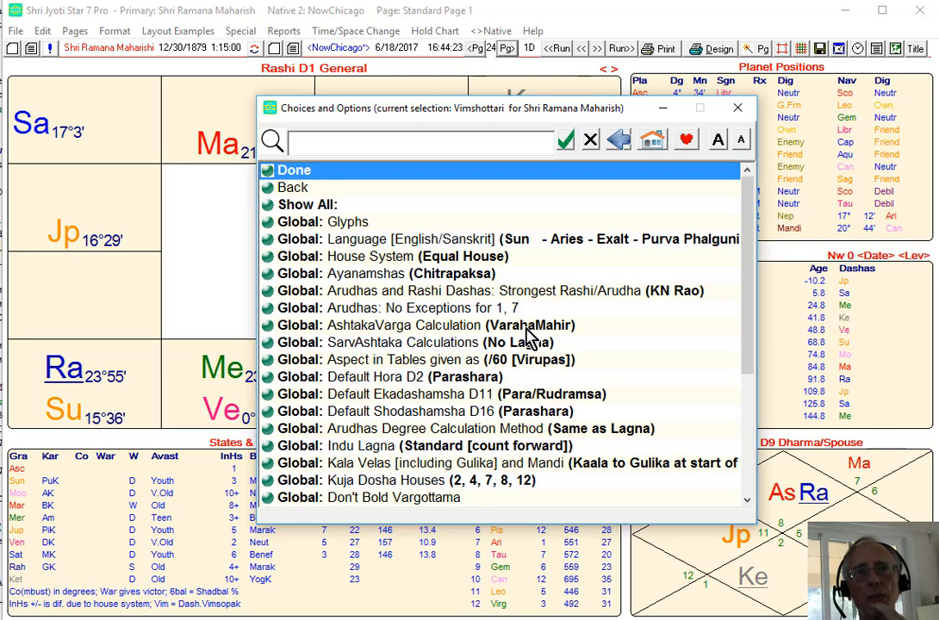
pyautogui.scroll(-2, 425, 454)
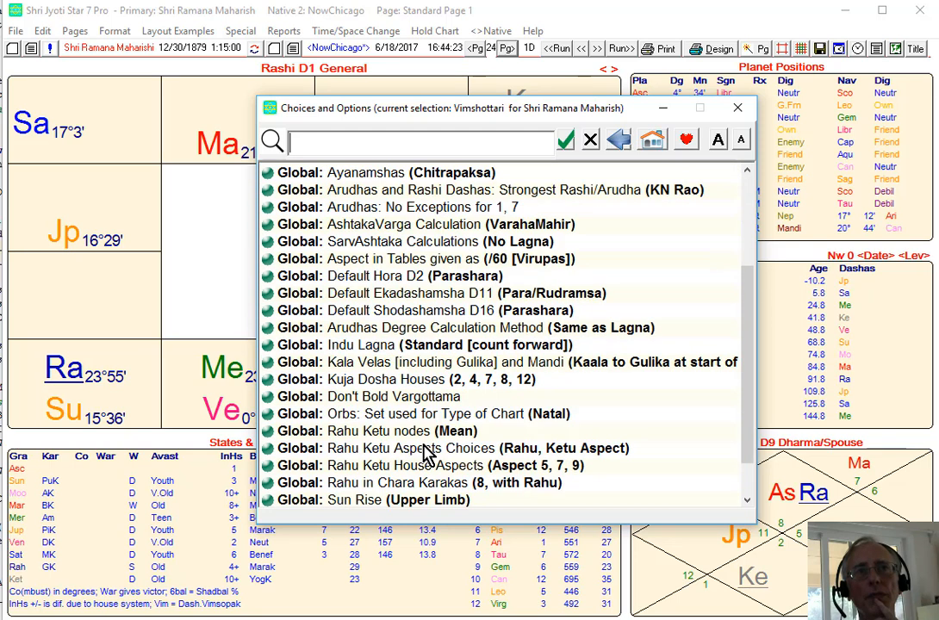
pyautogui.scroll(-2, 426, 454)
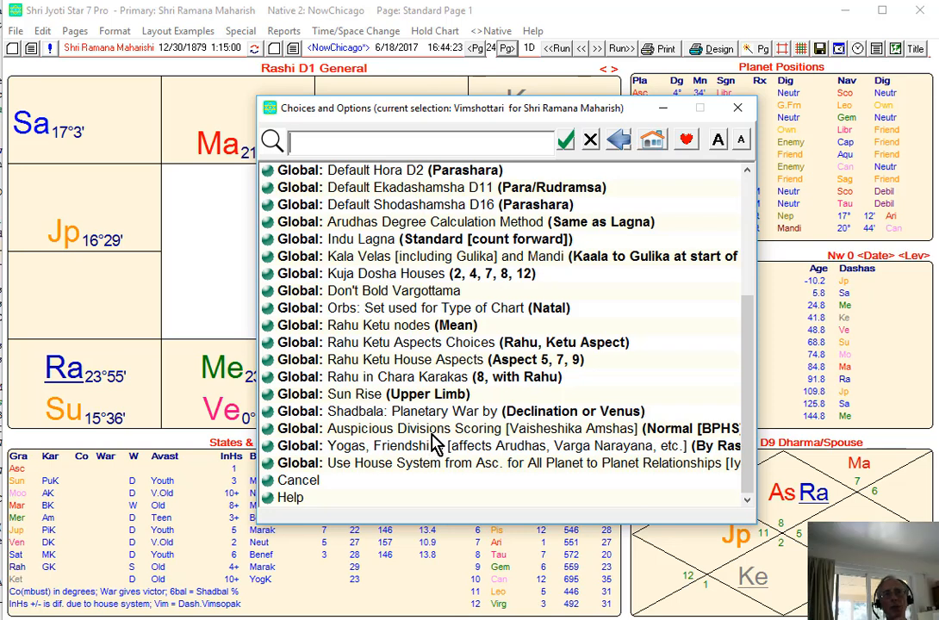
pyautogui.scroll(5, 435, 446)
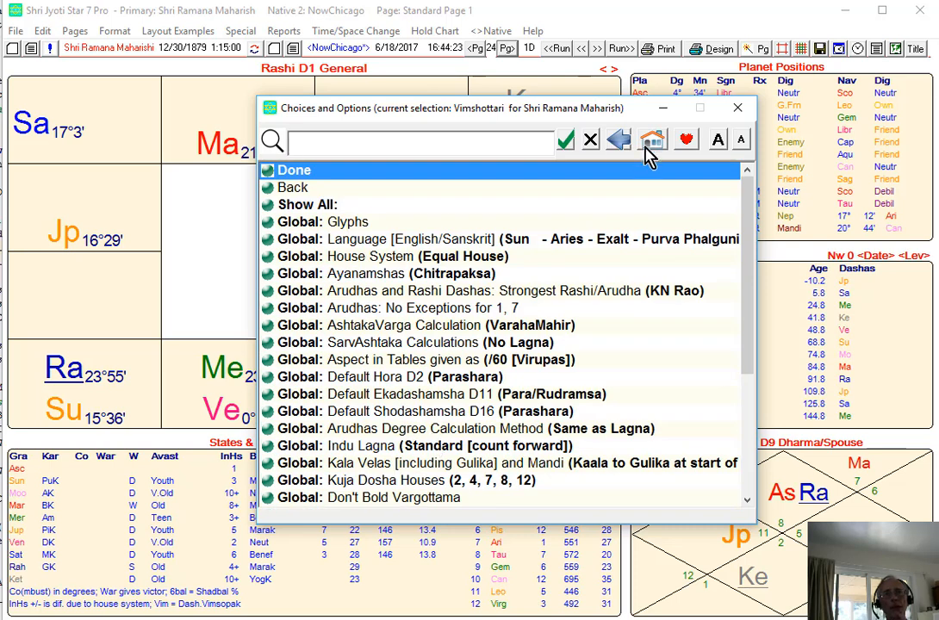
# Reformat the page to the 5 cells x 4 cells wide layout and close the dialog.
pyautogui.click(650, 143)
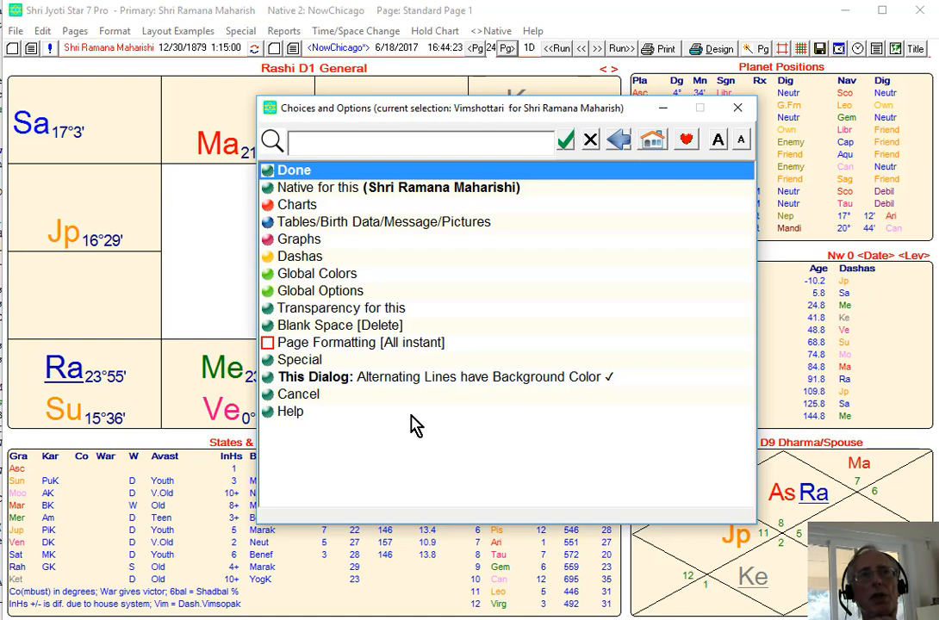
pyautogui.click(398, 345)
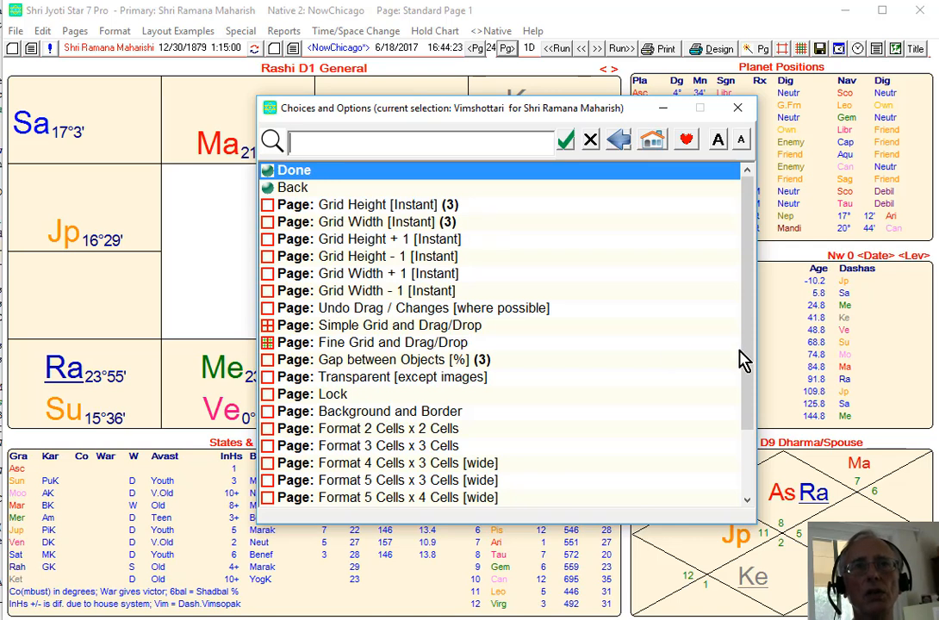
pyautogui.moveTo(749, 352); pyautogui.dragTo(745, 440)
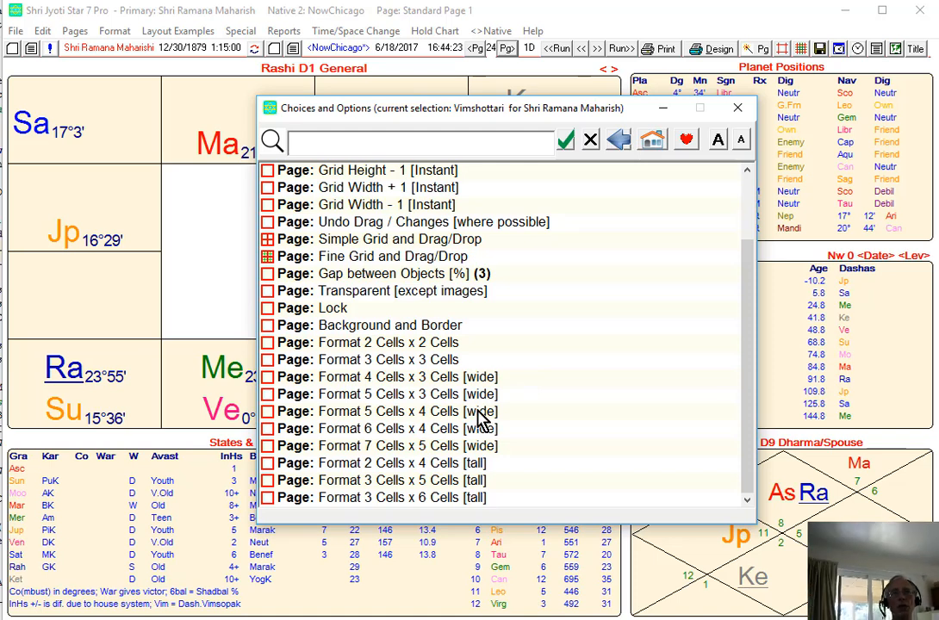
pyautogui.scroll(2, 491, 397)
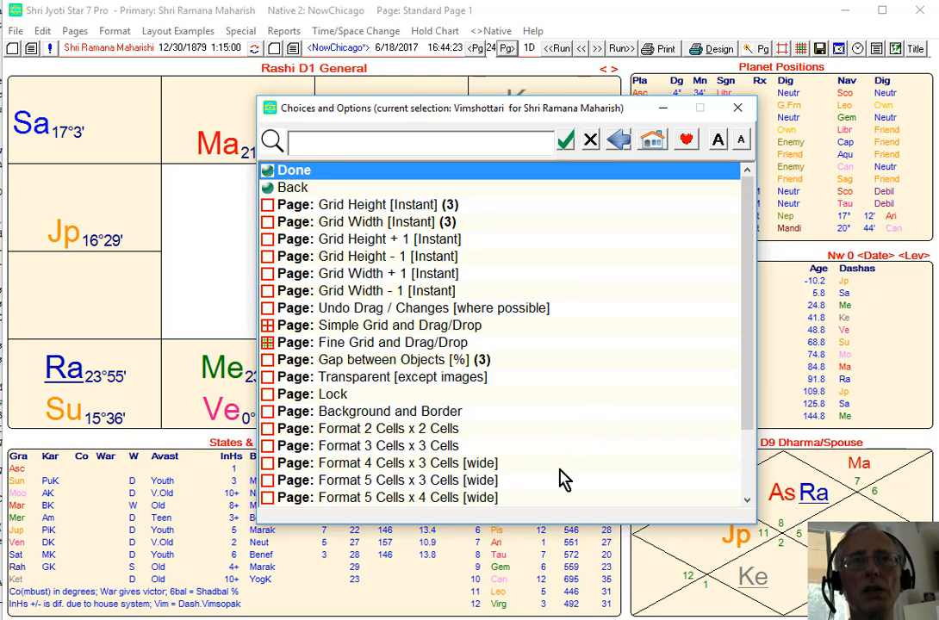
pyautogui.click(432, 498)
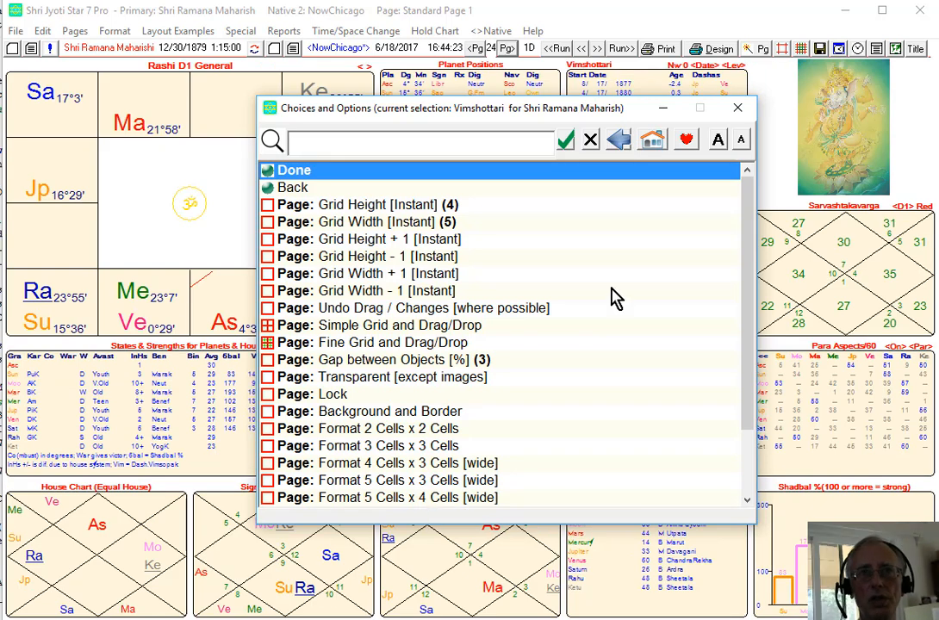
pyautogui.click(738, 109)
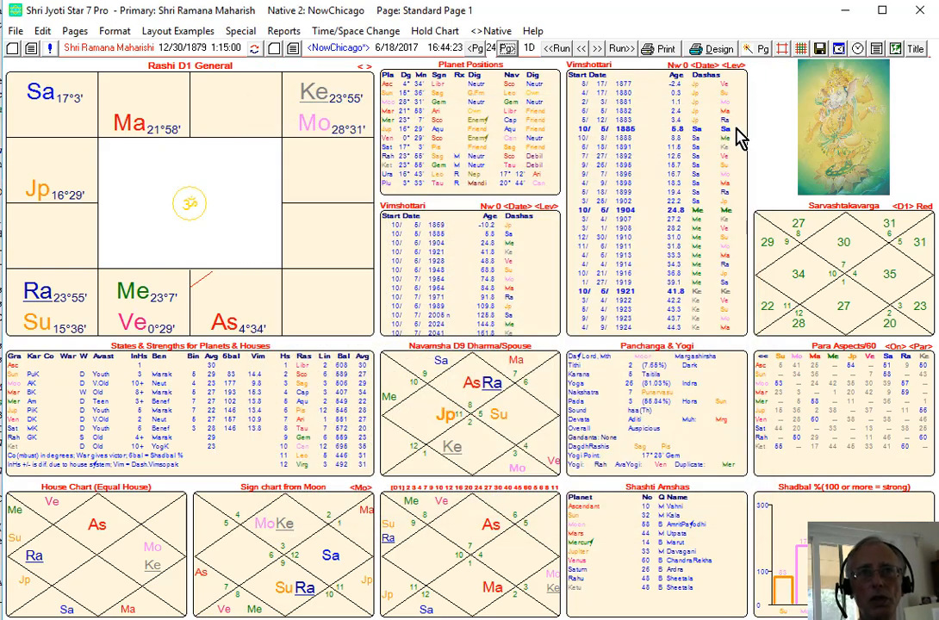
# Open the options for the Vimshottari table and search them for ayana, then clear the search.
pyautogui.click(502, 306)
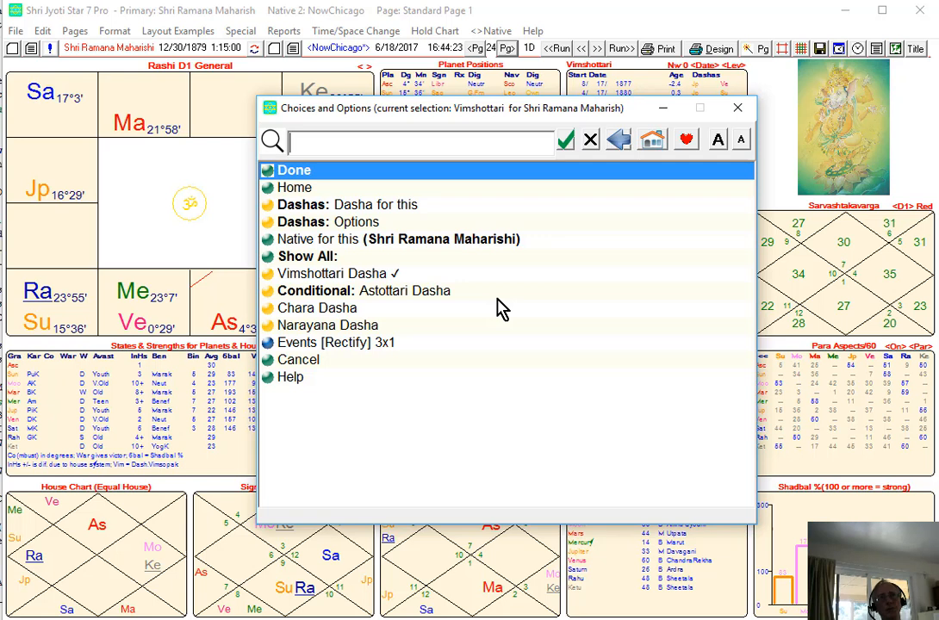
pyautogui.click(654, 143)
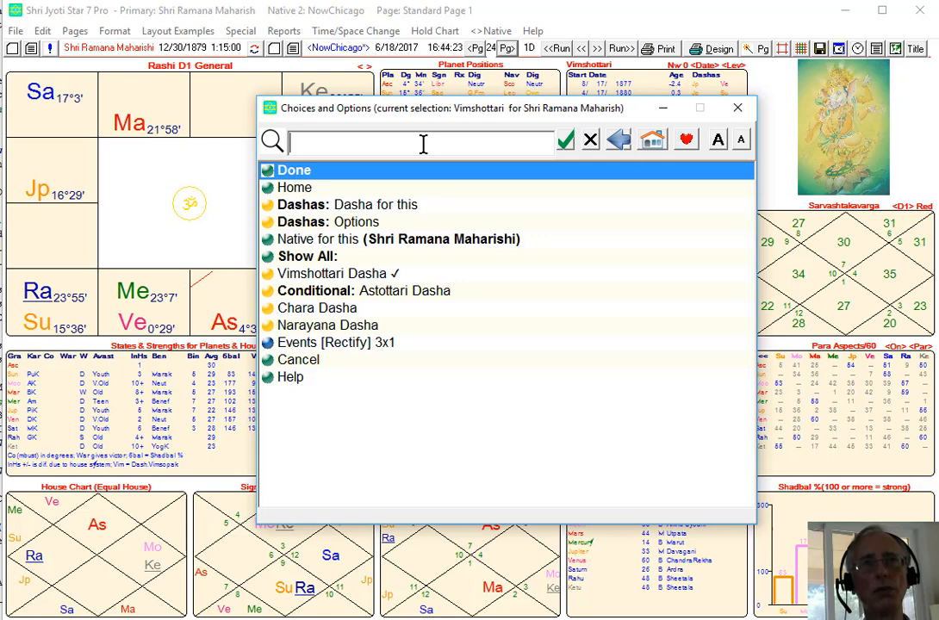
pyautogui.write('ayana')
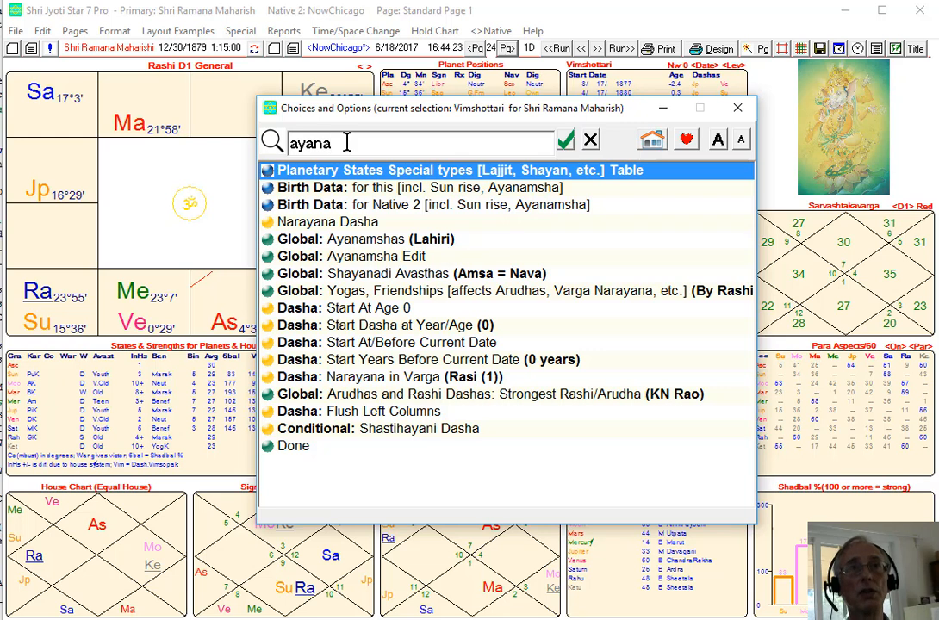
pyautogui.click(591, 140)
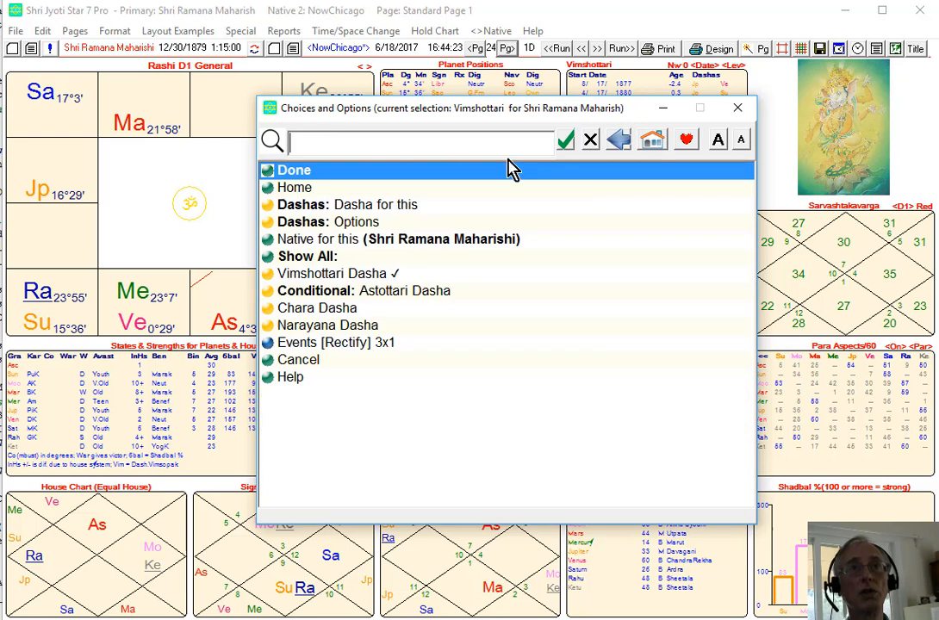
# Search the options for lah and then for rama, clearing each search.
pyautogui.write('l')
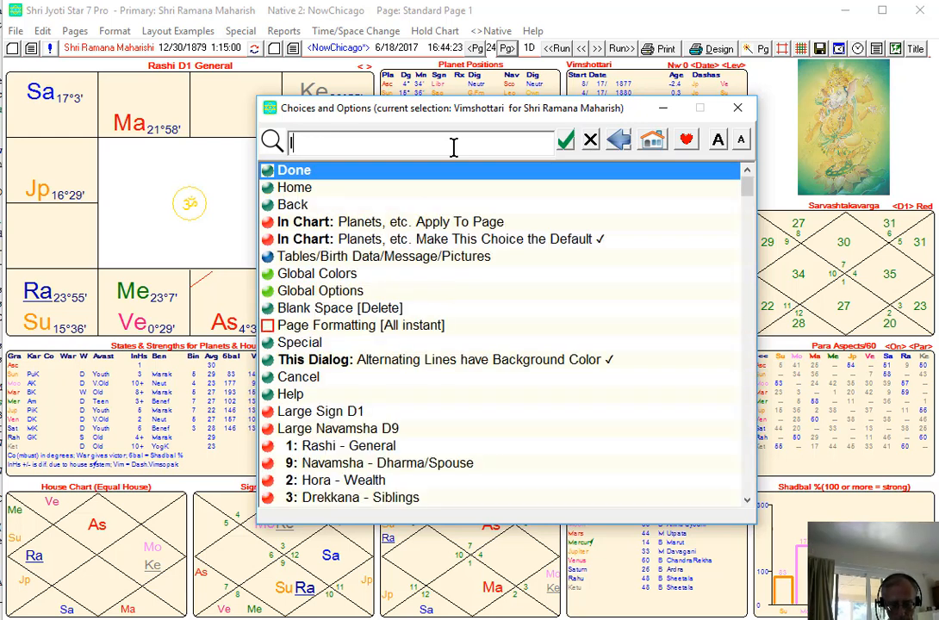
pyautogui.write('ah')
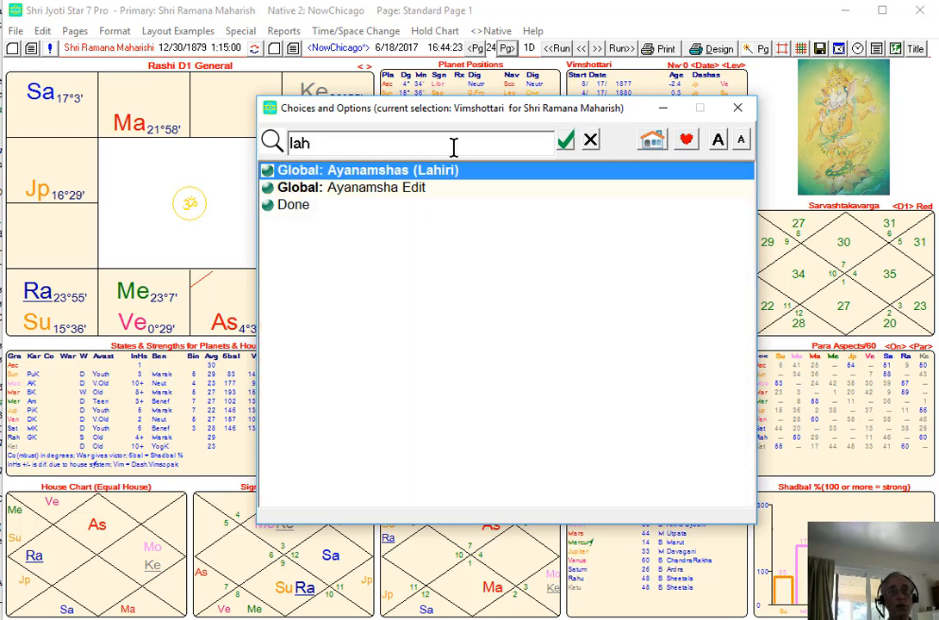
pyautogui.press('BackSpace')
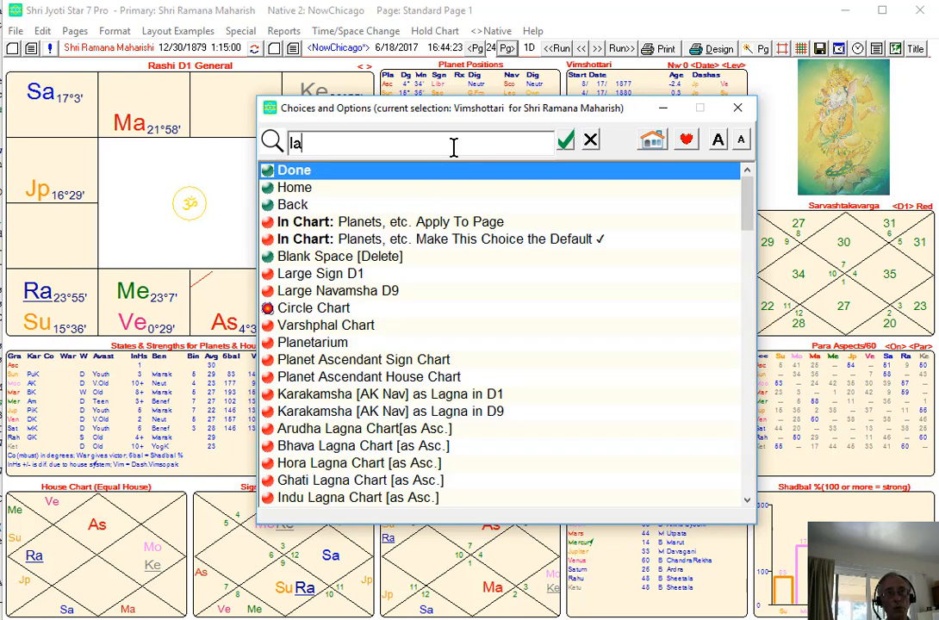
pyautogui.press('BackSpace')
pyautogui.press('BackSpace')
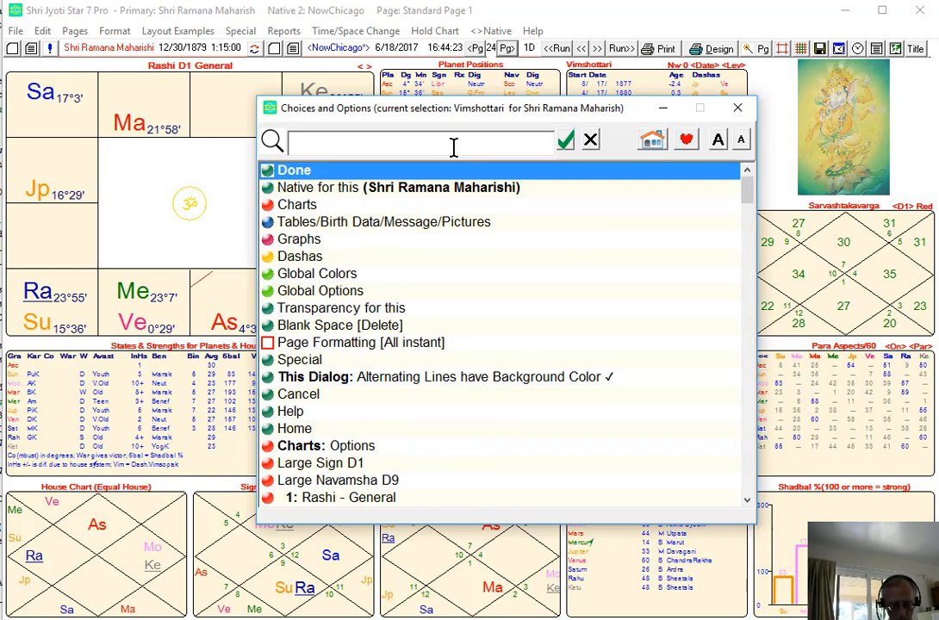
pyautogui.write('rama')
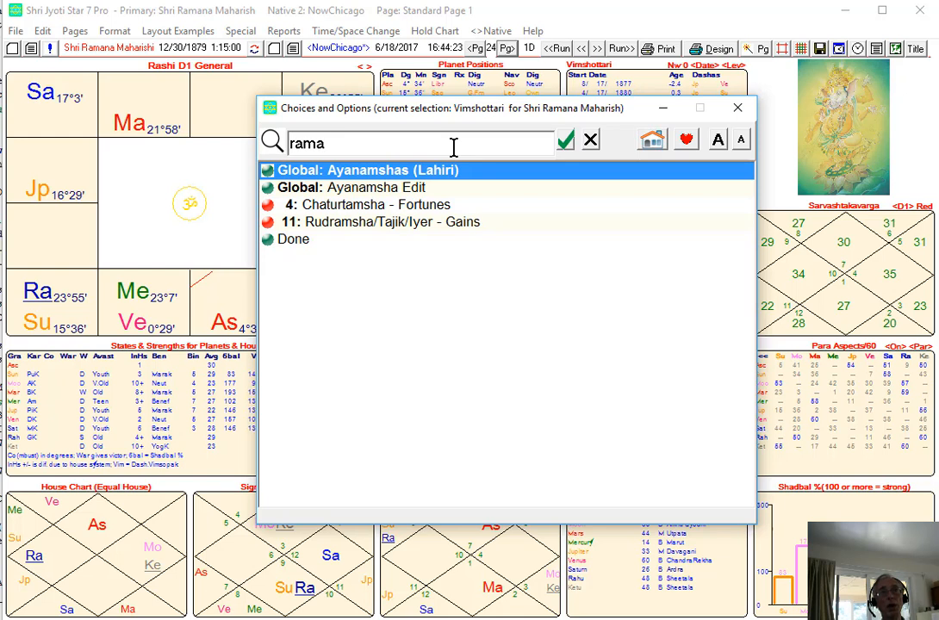
pyautogui.press('BackSpace')
pyautogui.press('BackSpace')
pyautogui.press('BackSpace')
pyautogui.press('BackSpace')
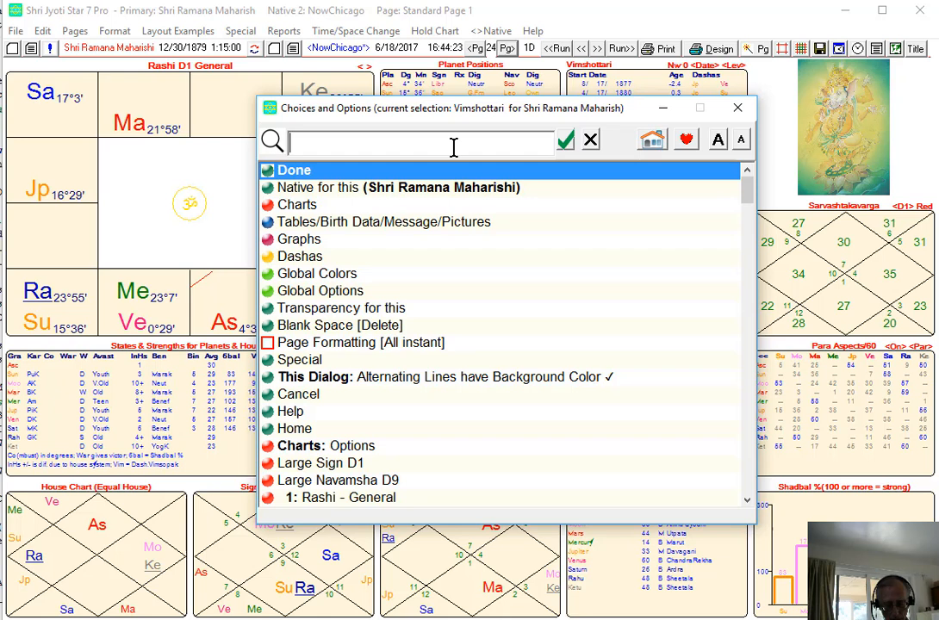
# Search the options for naray dasha and select the search text.
pyautogui.write('na')
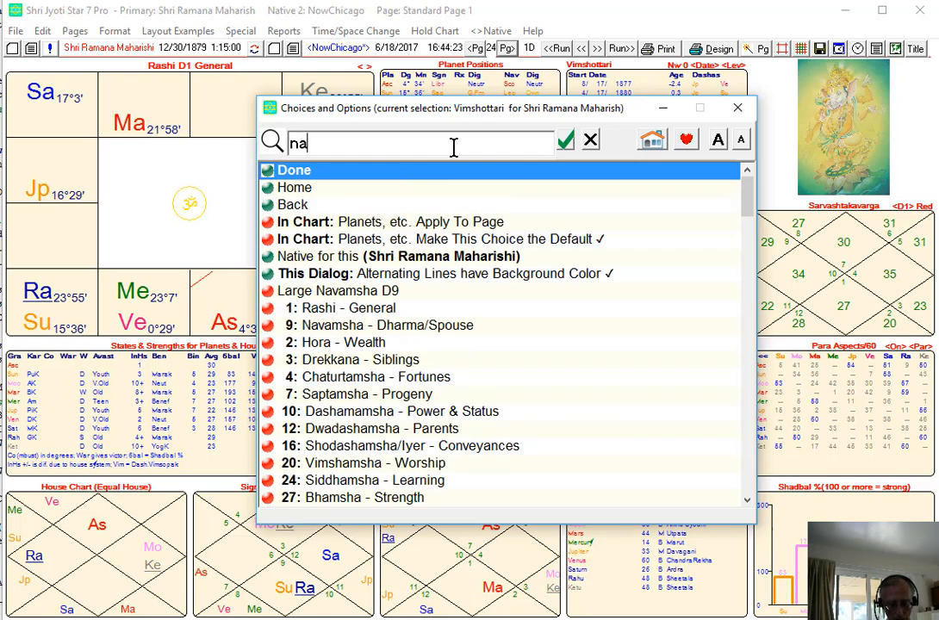
pyautogui.write('ray dasha')
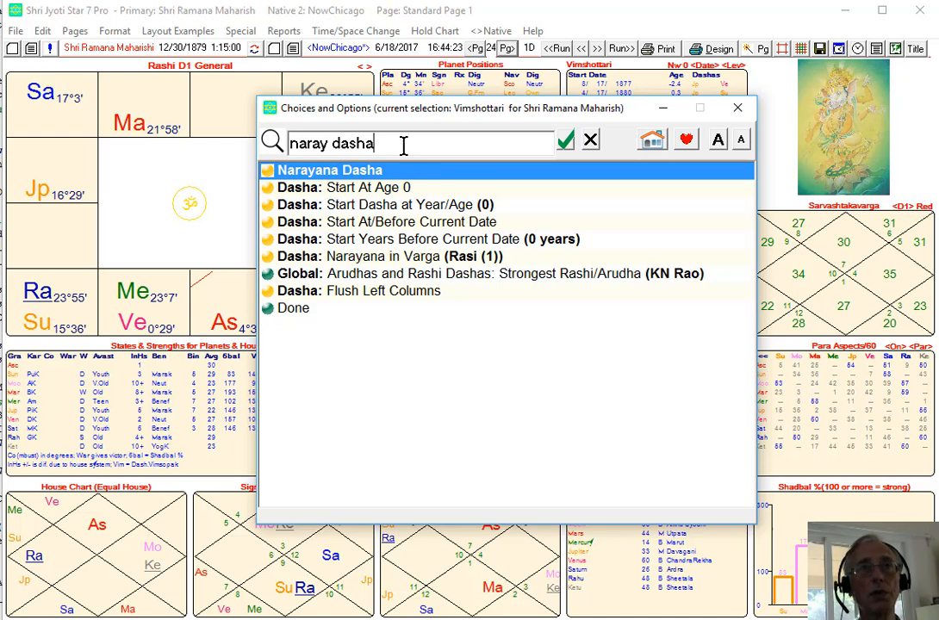
pyautogui.moveTo(403, 146); pyautogui.dragTo(274, 142)
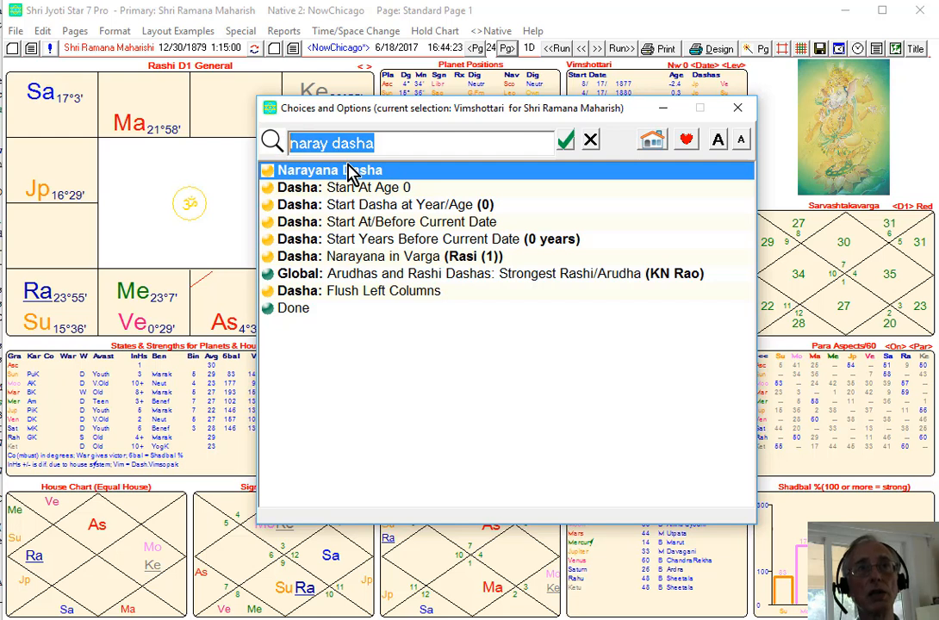